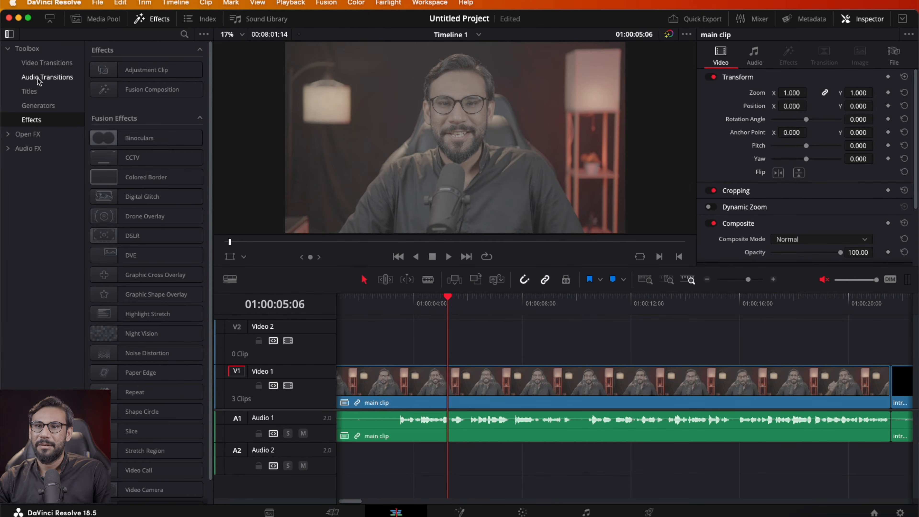
Browse the titles, video transitions, audio transitions, generators and effects offered in the effects library
left_click(29, 92)
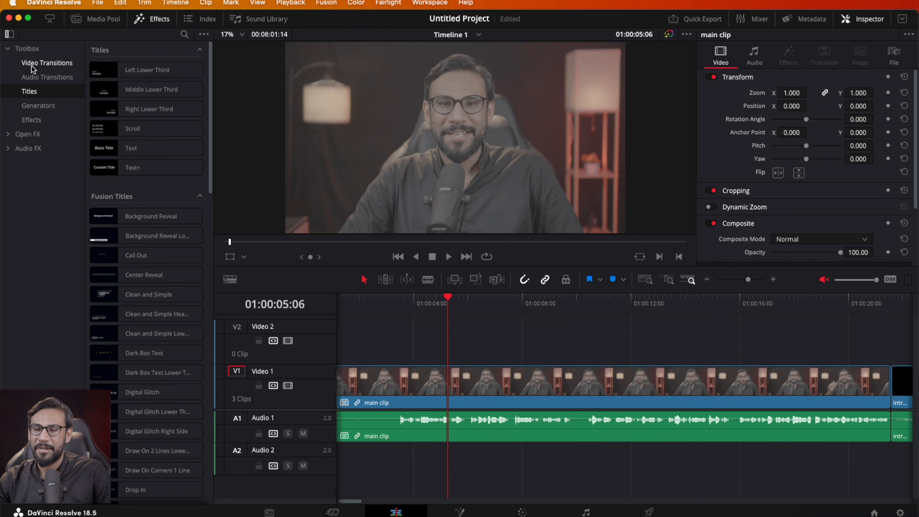
left_click(31, 65)
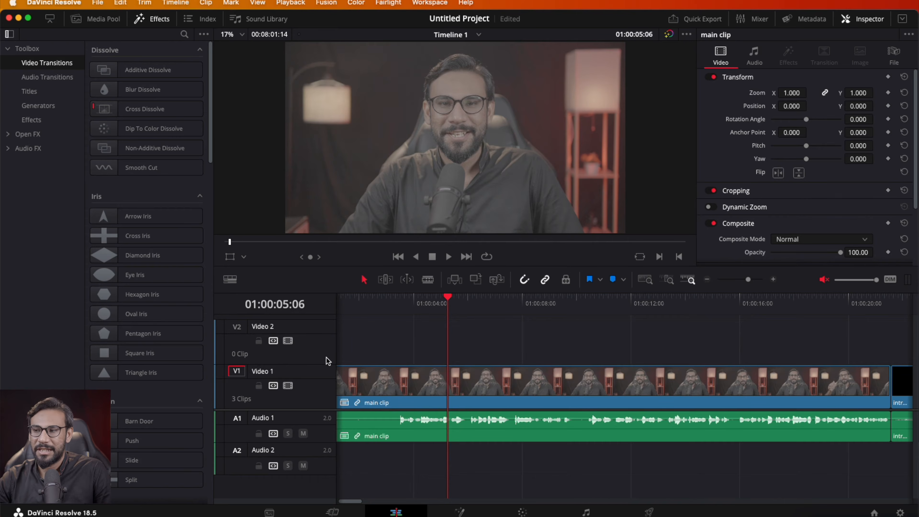
scroll(470, 383, "right", 10)
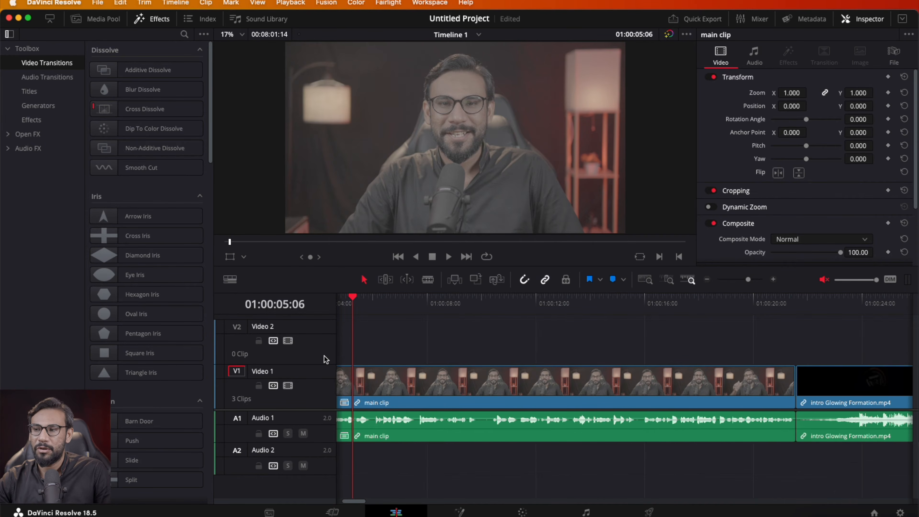
left_click(53, 77)
left_click(163, 70)
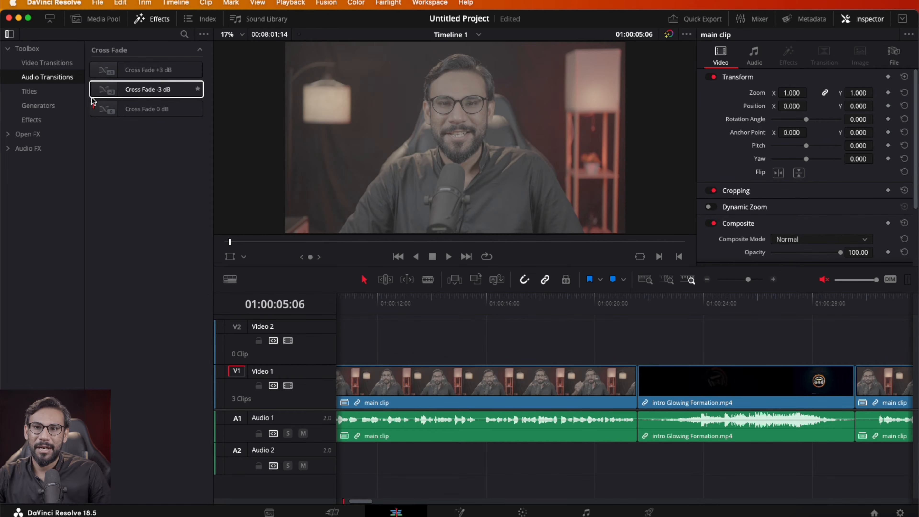
left_click(46, 105)
left_click(32, 120)
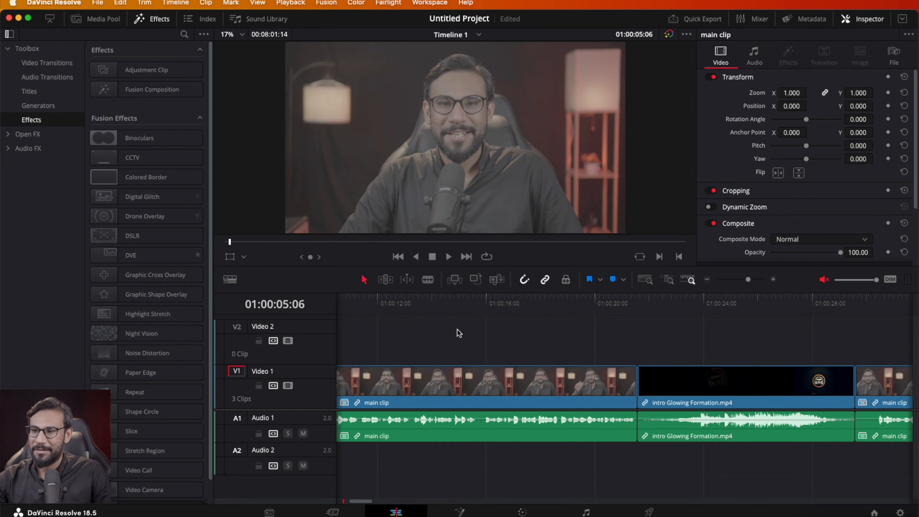
Apply the CCTV Fusion effect to the first main clip on Video 1
scroll(488, 338, "left", 5)
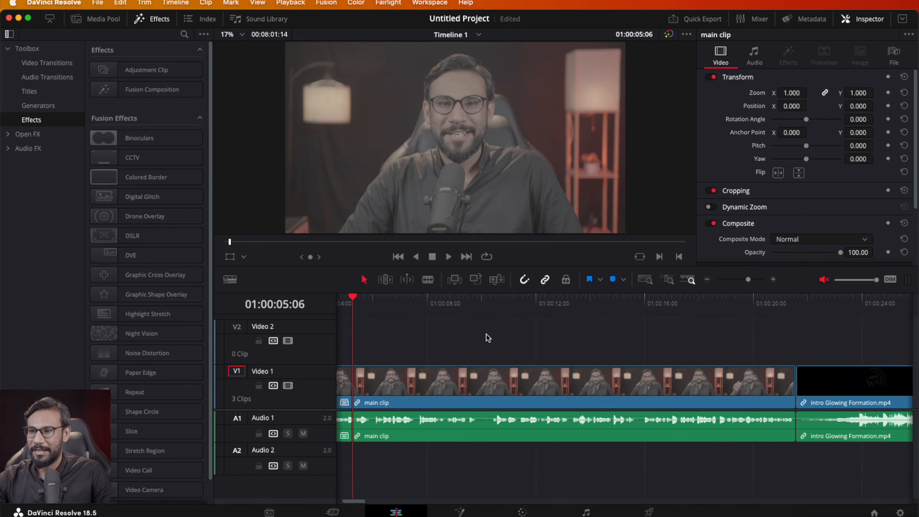
left_click(451, 385)
scroll(451, 385, "left", 4)
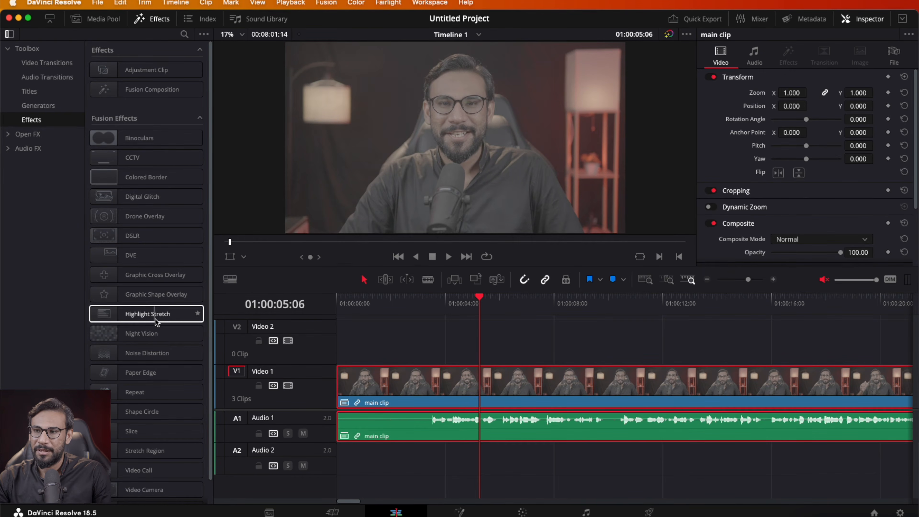
scroll(149, 306, "down", 2)
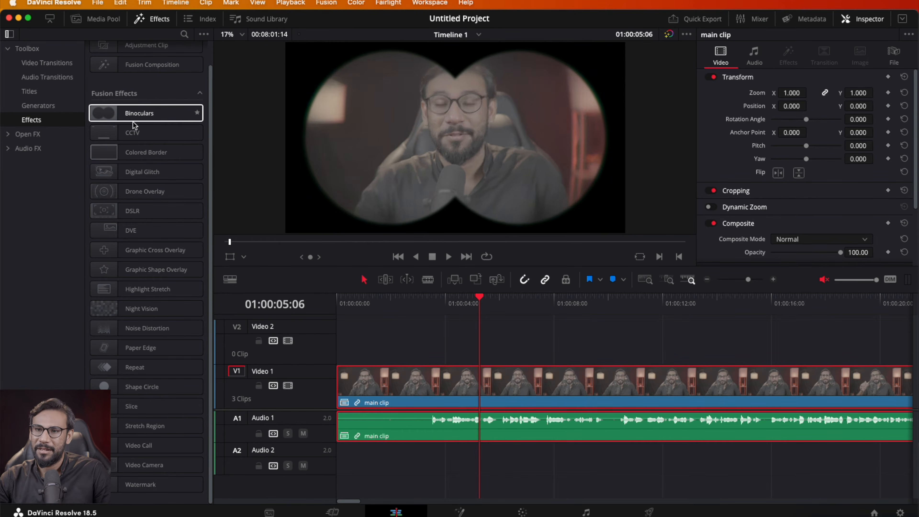
left_click_drag(133, 132, 415, 387)
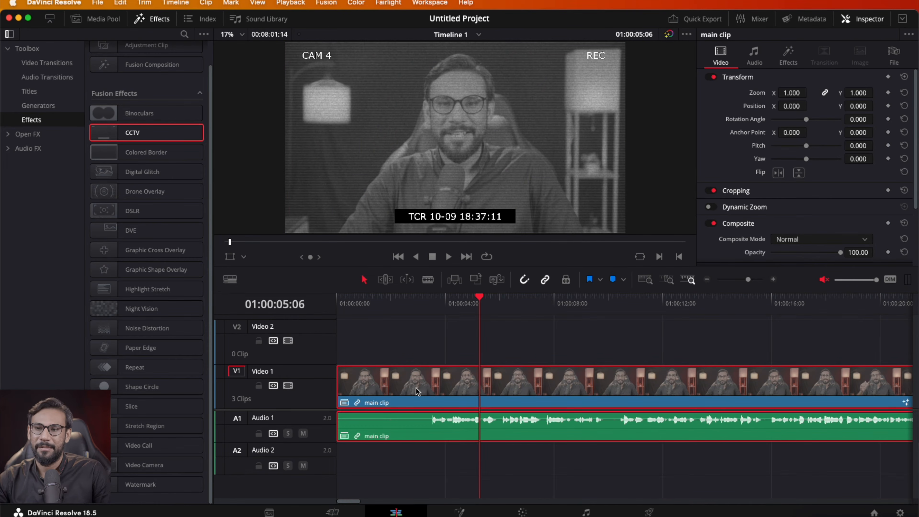
Play the main clip from about 2 seconds in to preview the CCTV effect, and stop playback
left_click(391, 303)
key("space")
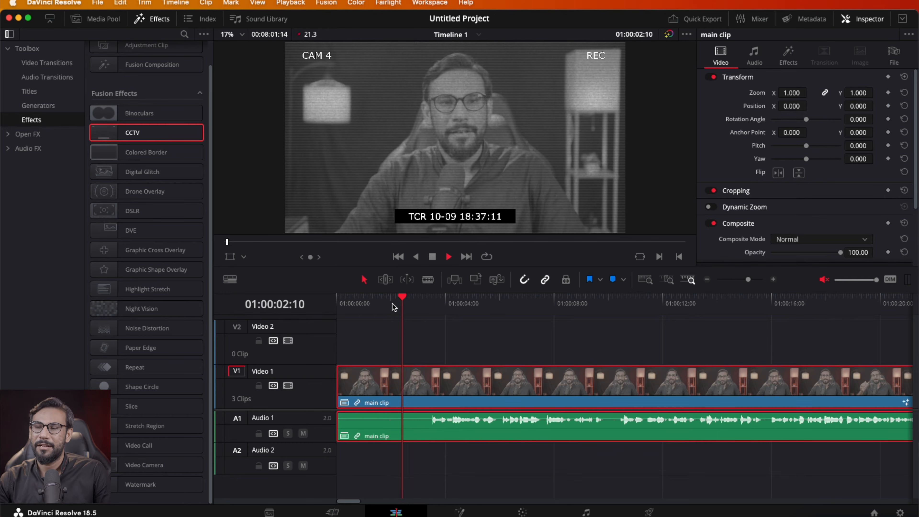
scroll(457, 323, "right", 2)
scroll(457, 323, "left", 1)
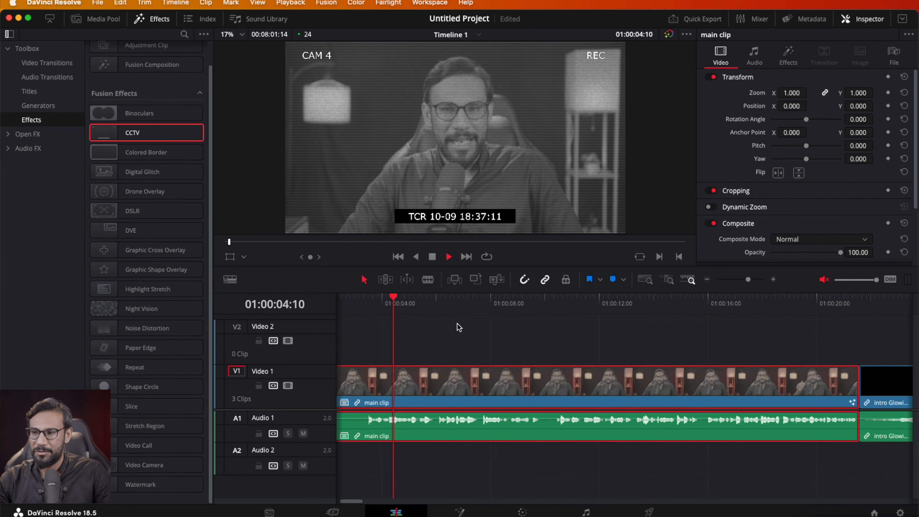
scroll(457, 326, "right", 1)
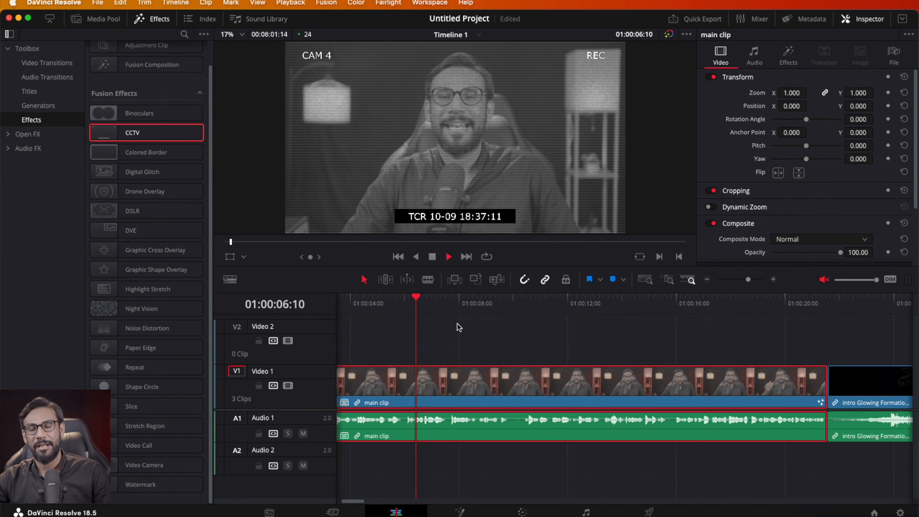
key("space")
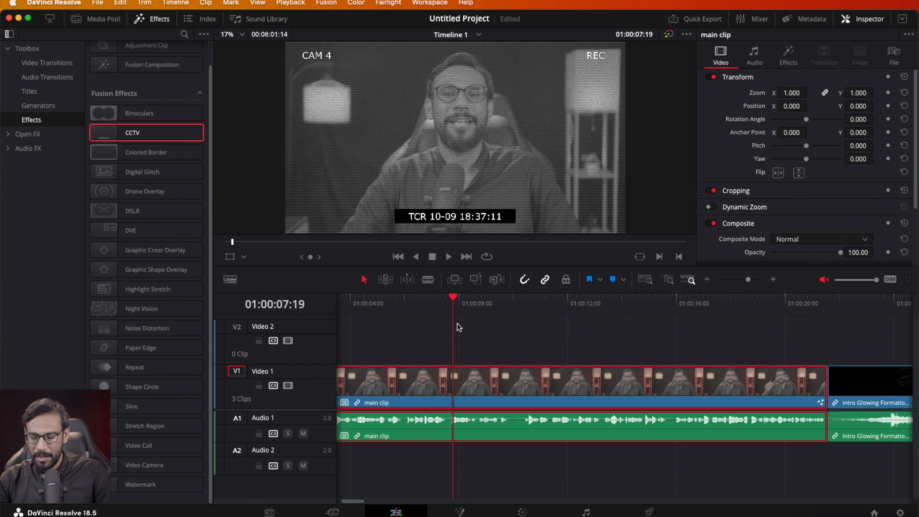
Undo the CCTV effect on the main clip and save the project
key("super+z")
scroll(457, 323, "left", 2)
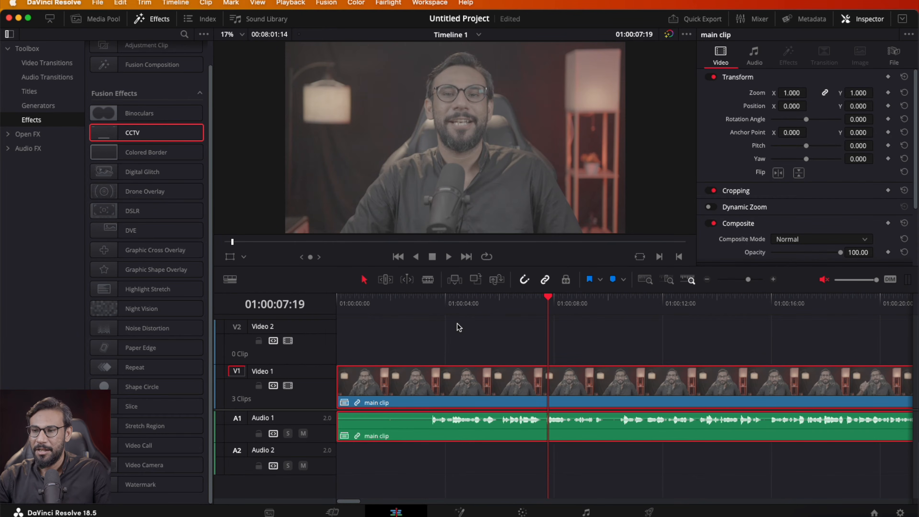
key("super+s")
Split the main clip at 01:00:09:21 and apply the CCTV effect only to the part before the cut
left_click_drag(549, 296, 604, 314)
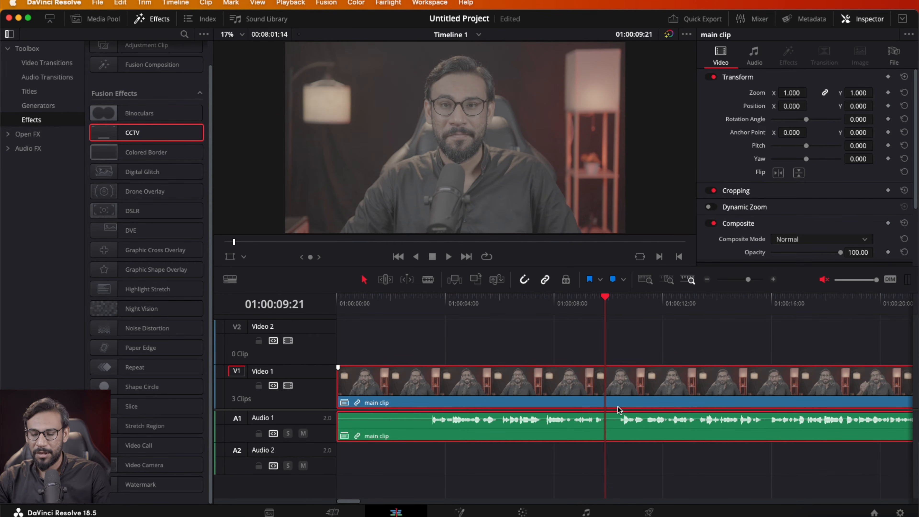
key("super+b")
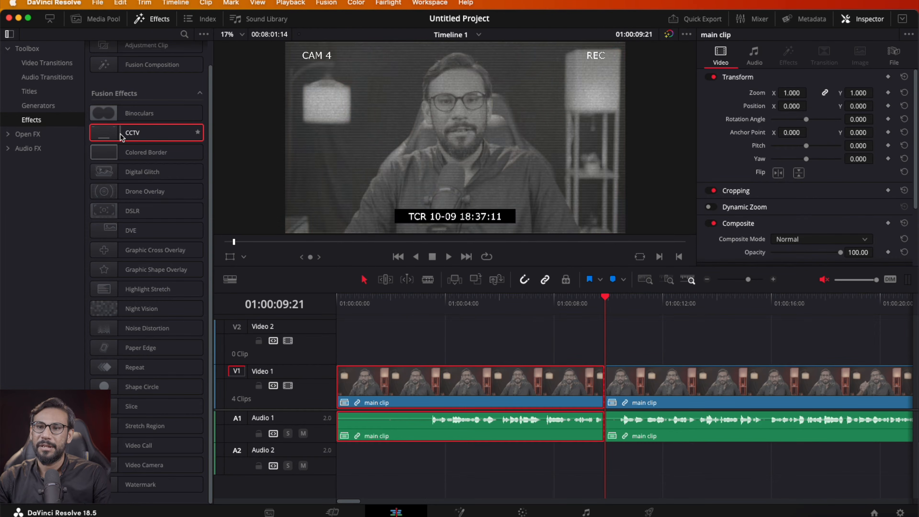
left_click_drag(98, 132, 466, 398)
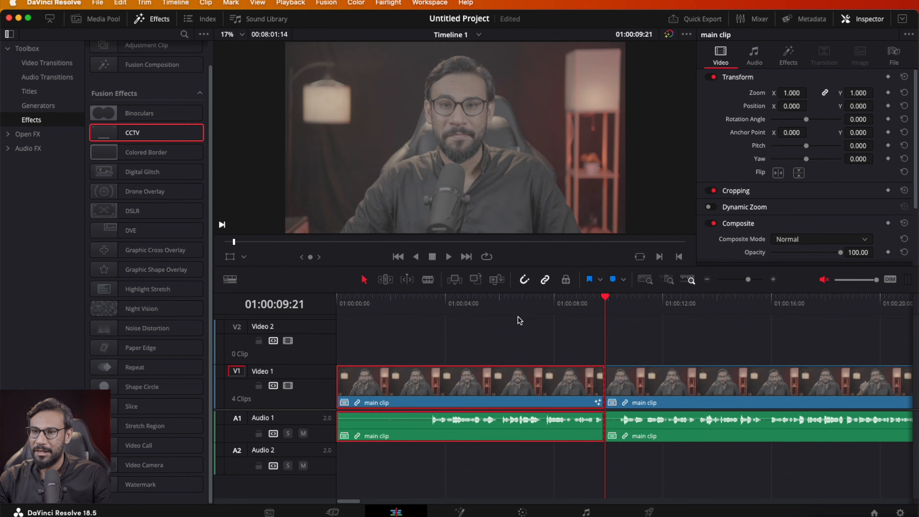
Play the timeline from inside the CCTV segment, past the cut and into the intro clip
left_click(489, 297)
key("space")
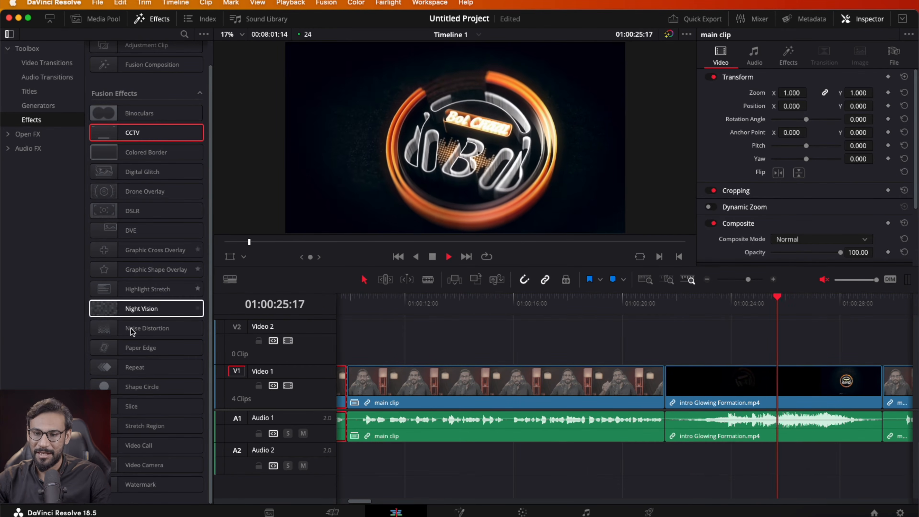
key("space")
scroll(604, 337, "right", 10)
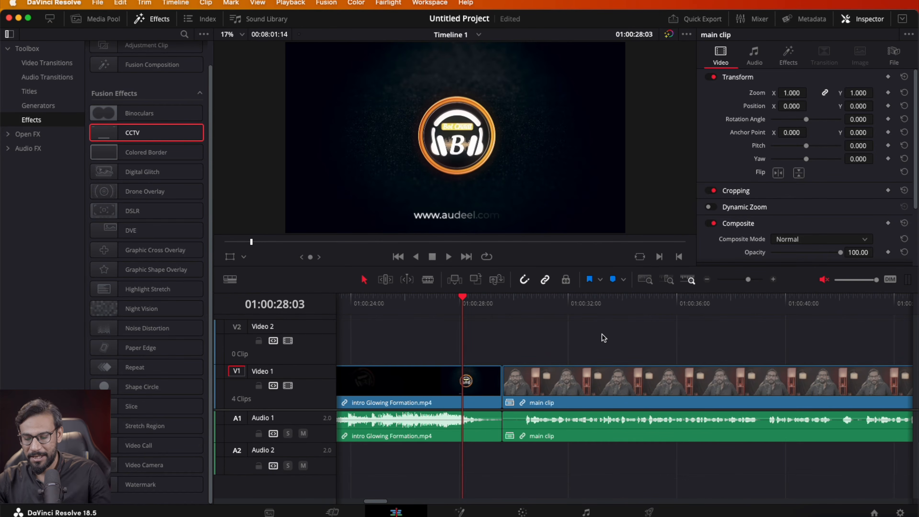
Delete all clips from the timeline and return the playhead to the start
key("super+a")
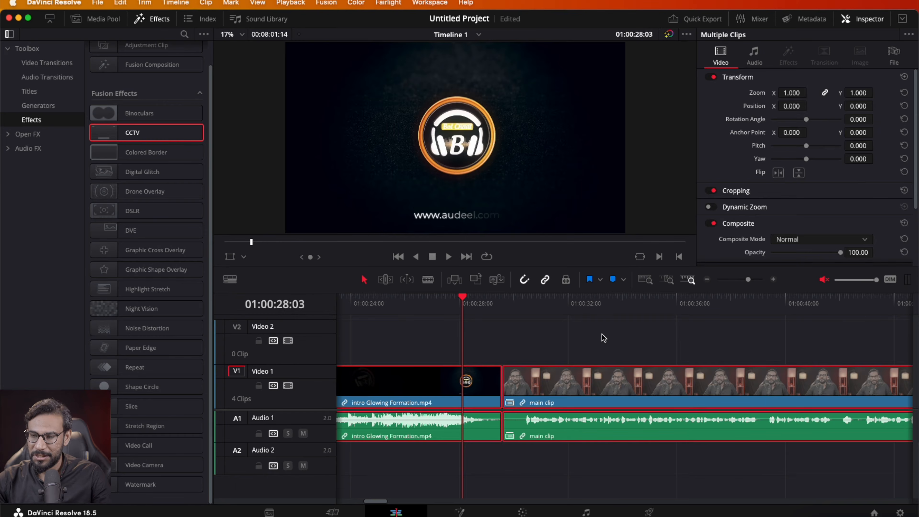
key("Delete")
key("Home")
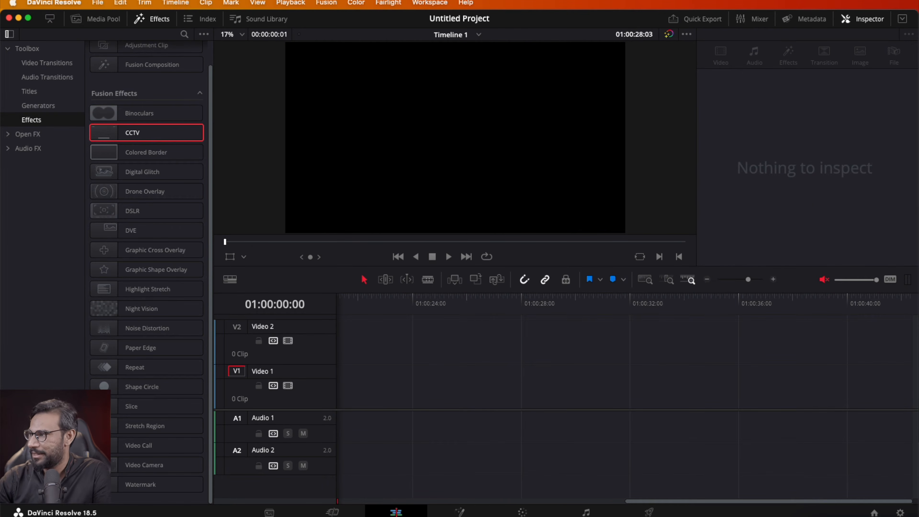
Place C1019.mp4 on Video 1 and Audio 1 and lower its audio volume to silence
left_click_drag(915, 383, 376, 404)
left_click_drag(356, 401, 343, 401)
left_click(501, 431)
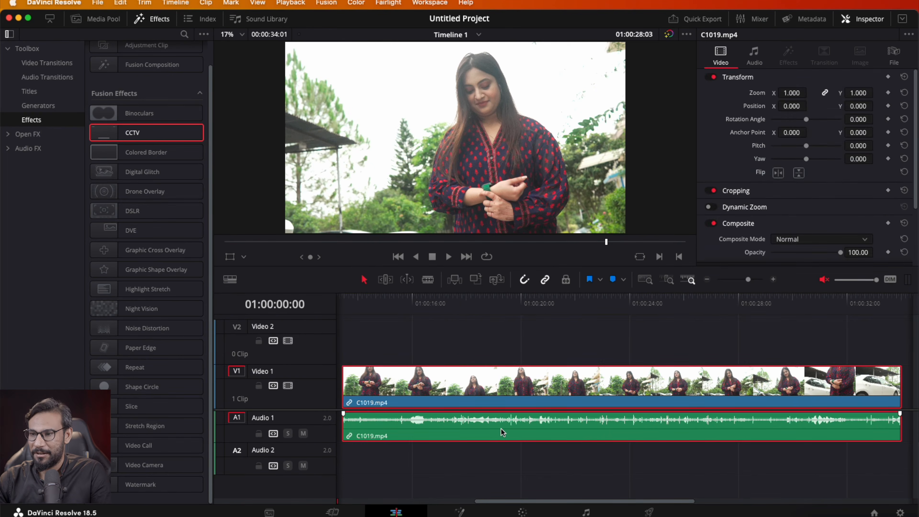
left_click_drag(484, 419, 485, 461)
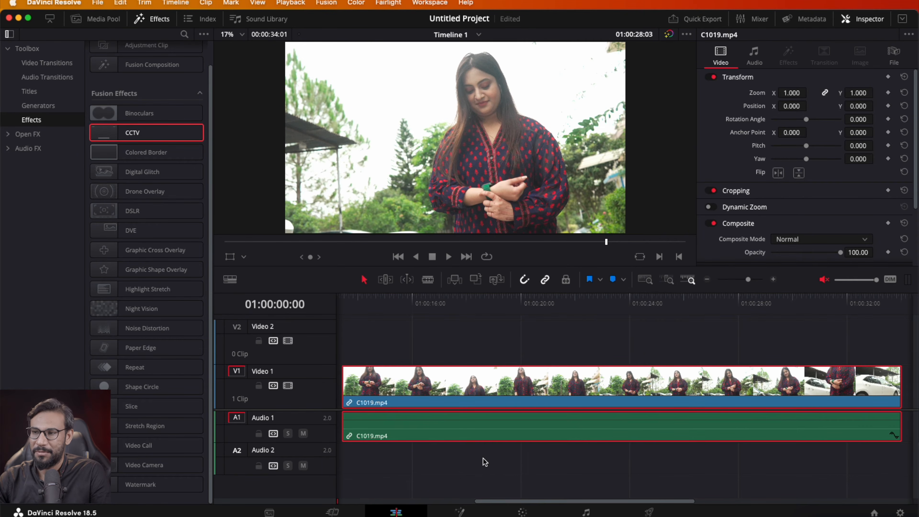
Play C1019.mp4 from 01:00:13:22 to review its camera movement
left_click(355, 297)
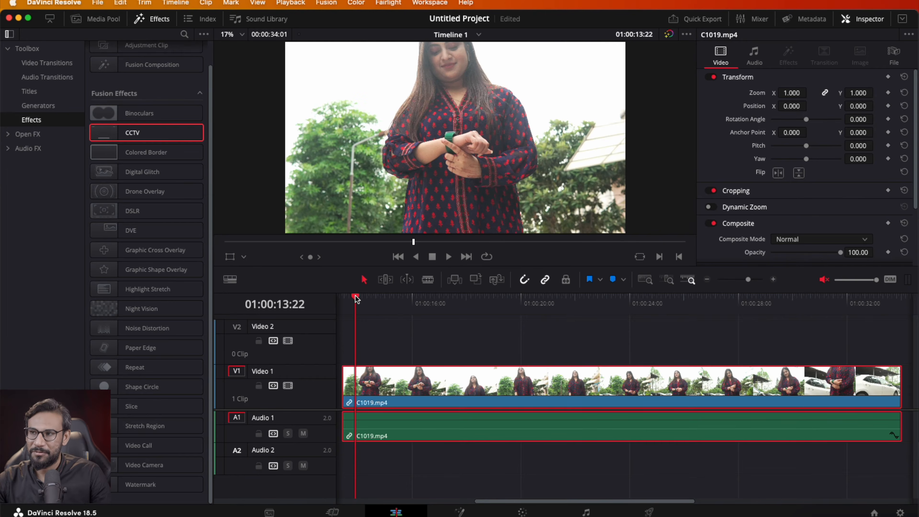
key("space")
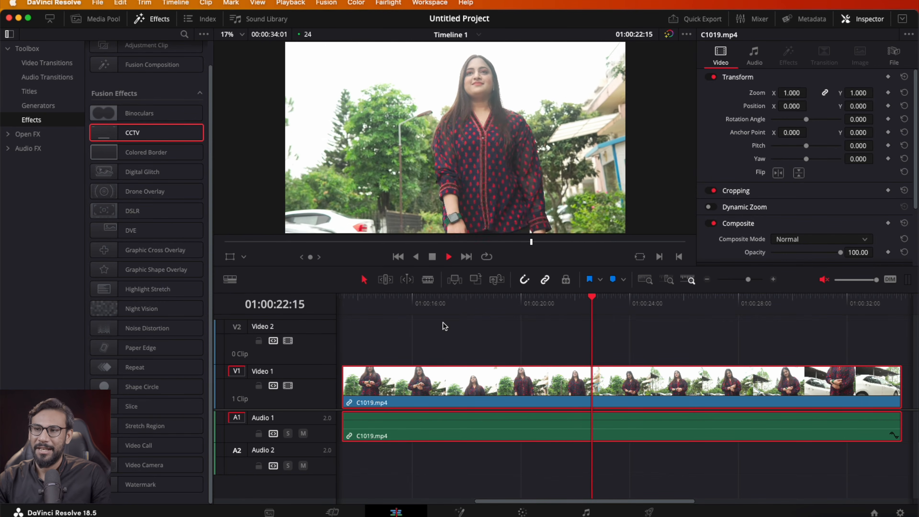
key("space")
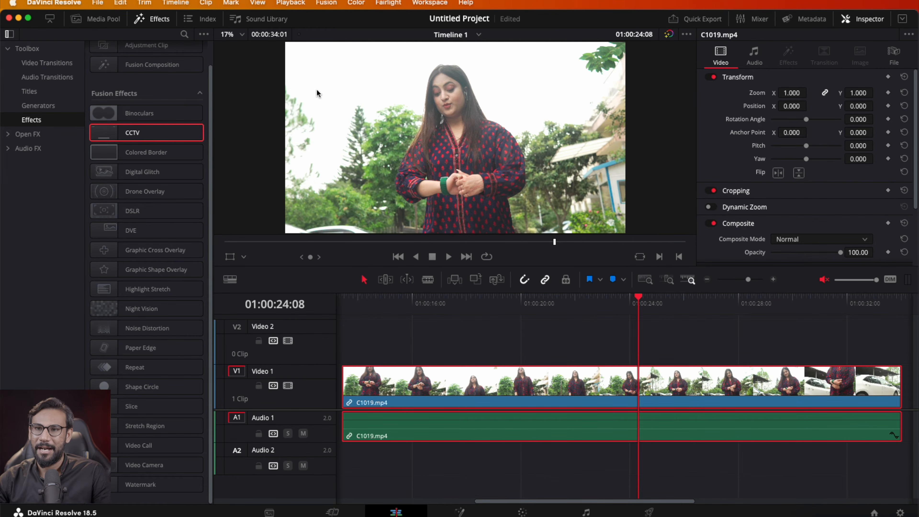
Hide the effects library and bring the properties of C1019.mp4 back into view
left_click(153, 20)
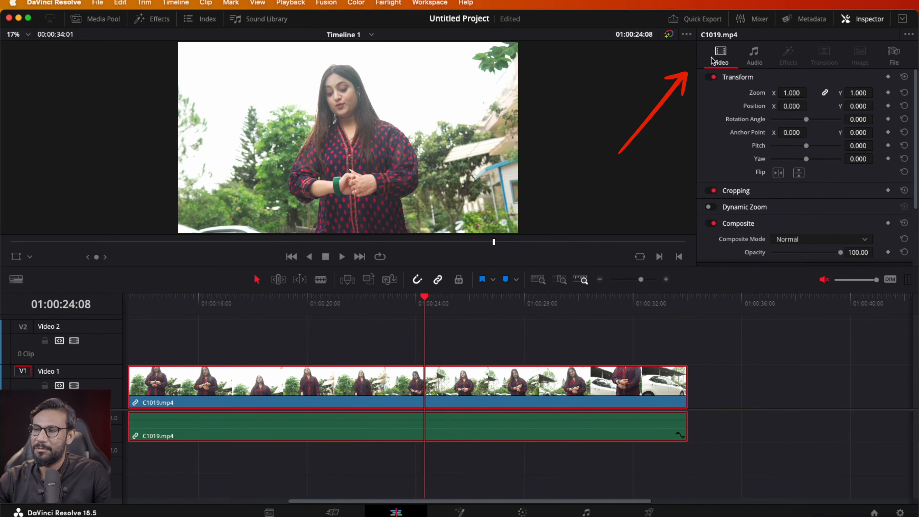
left_click(860, 23)
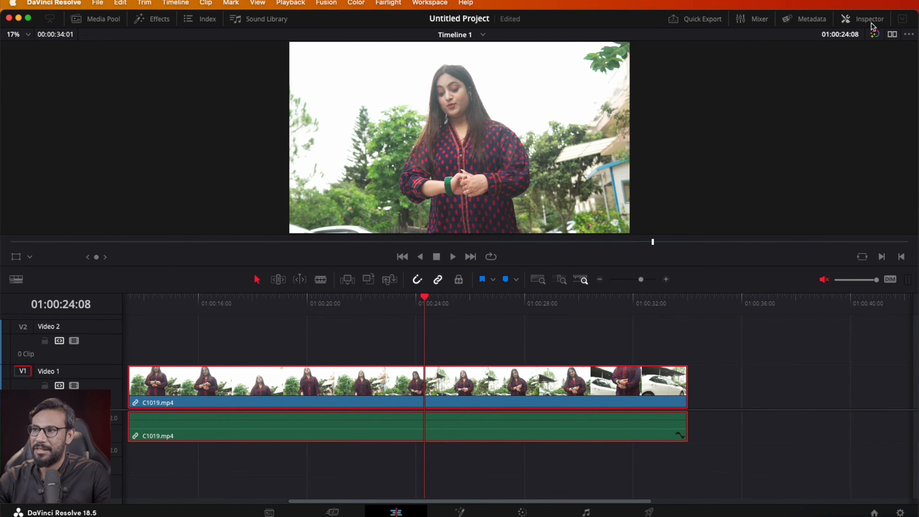
left_click(850, 23)
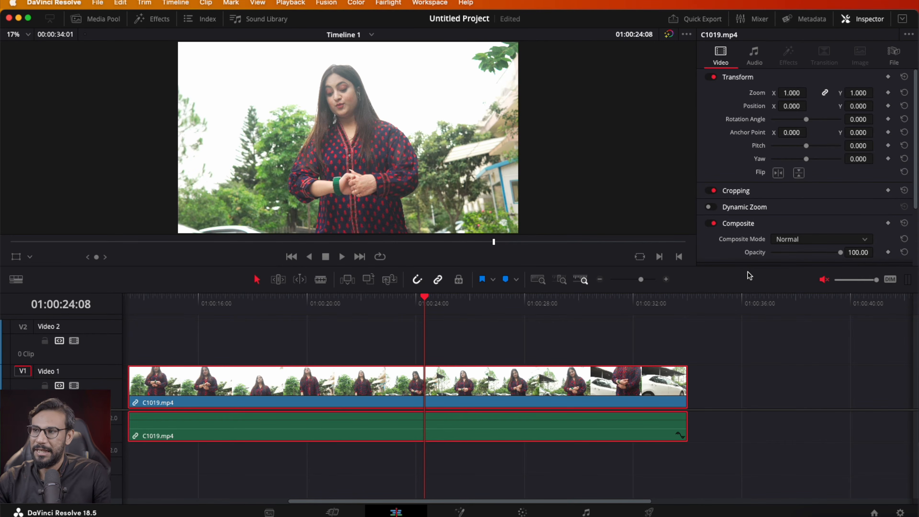
Expand the Stabilization settings of C1019.mp4 and play short stretches of the clip to check its camera shake
scroll(720, 131, "down", 5)
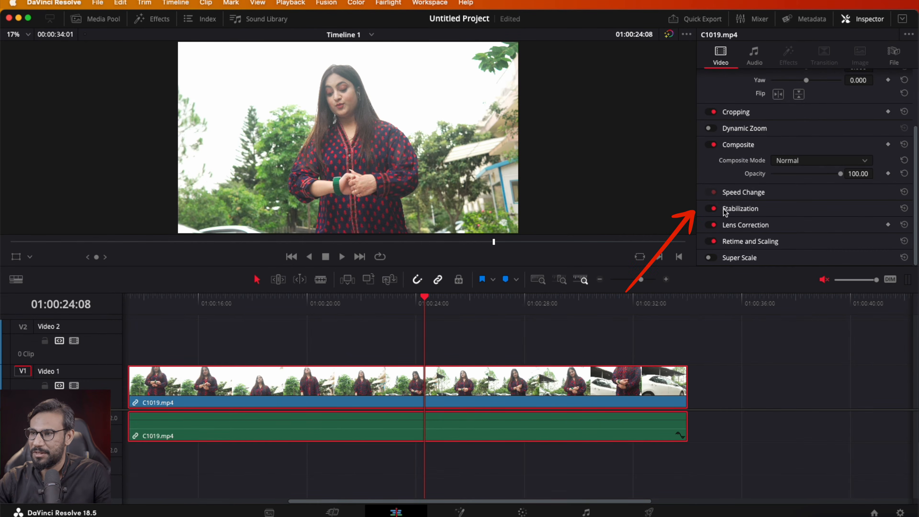
left_click(712, 210)
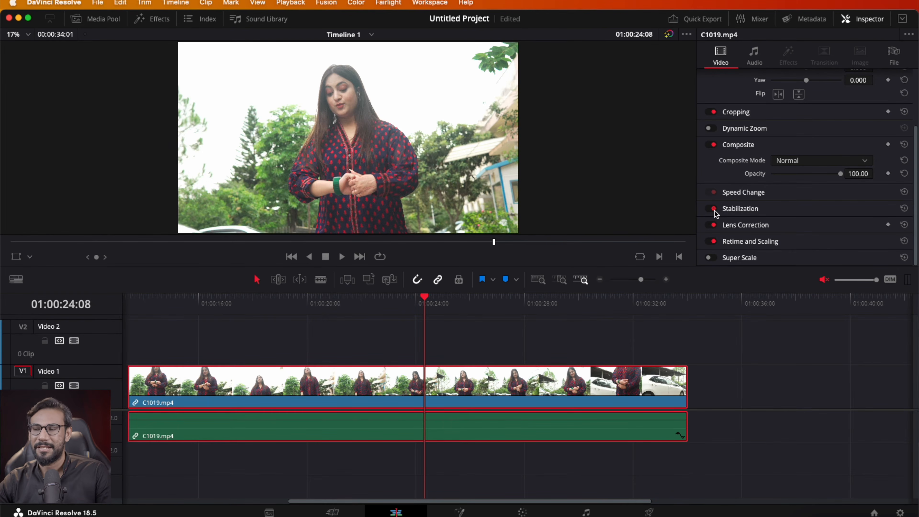
key("space")
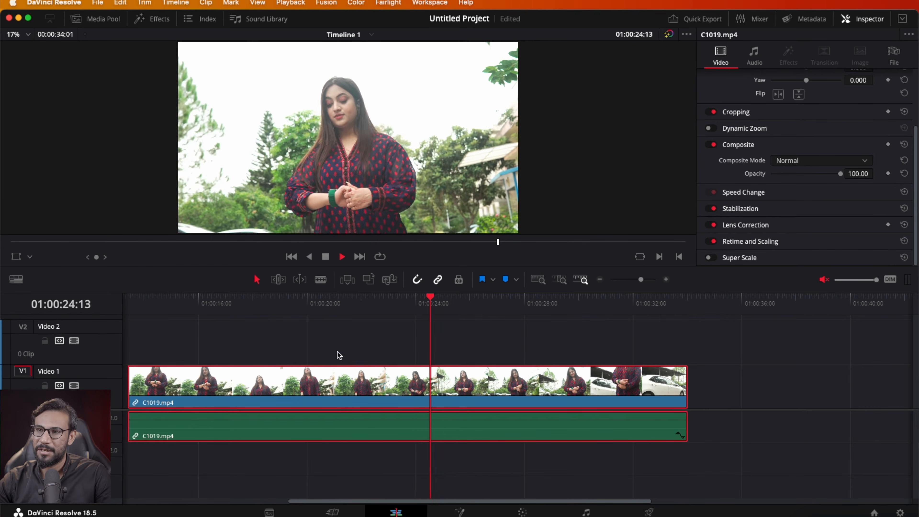
key("space")
left_click(872, 210)
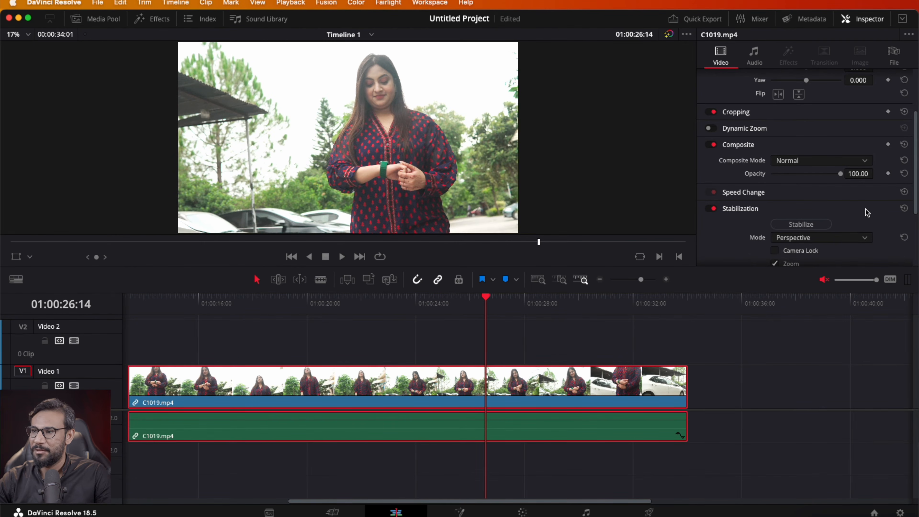
scroll(865, 208, "down", 3)
scroll(865, 209, "down", 2)
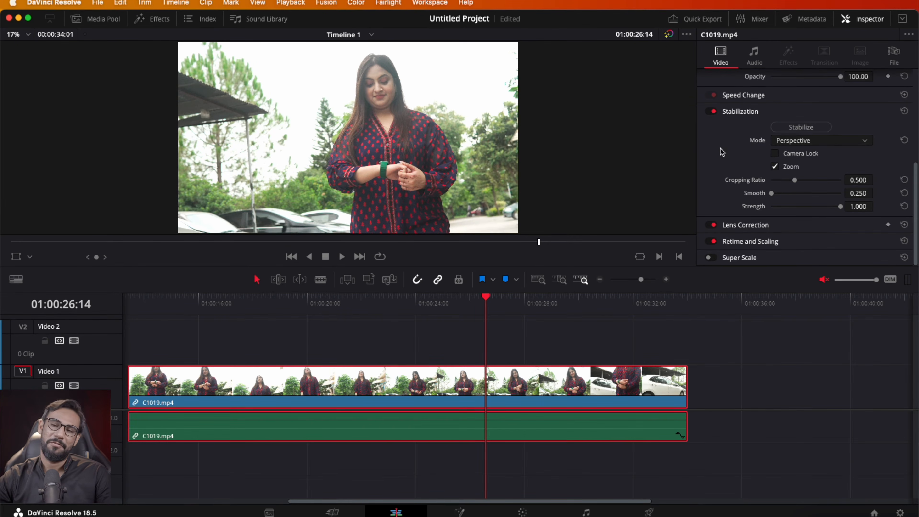
key("space")
key("space")
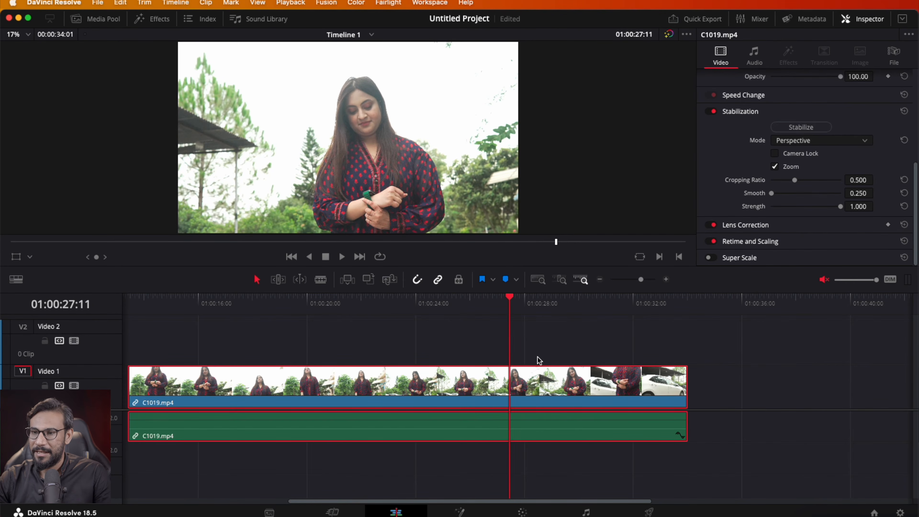
Trim C1019.mp4 to the stretch from about 01:00:18 to 01:00:27:11 and move it to start at 01:00:15:22
scroll(539, 360, "left", 5)
scroll(468, 362, "right", 2)
left_click_drag(256, 384, 385, 384)
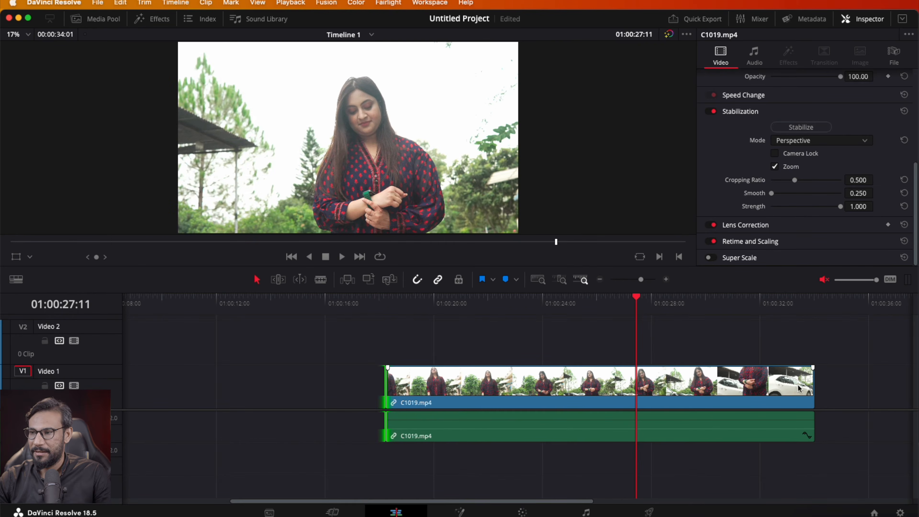
left_click_drag(807, 380, 636, 380)
left_click_drag(511, 390, 448, 390)
left_click(326, 302)
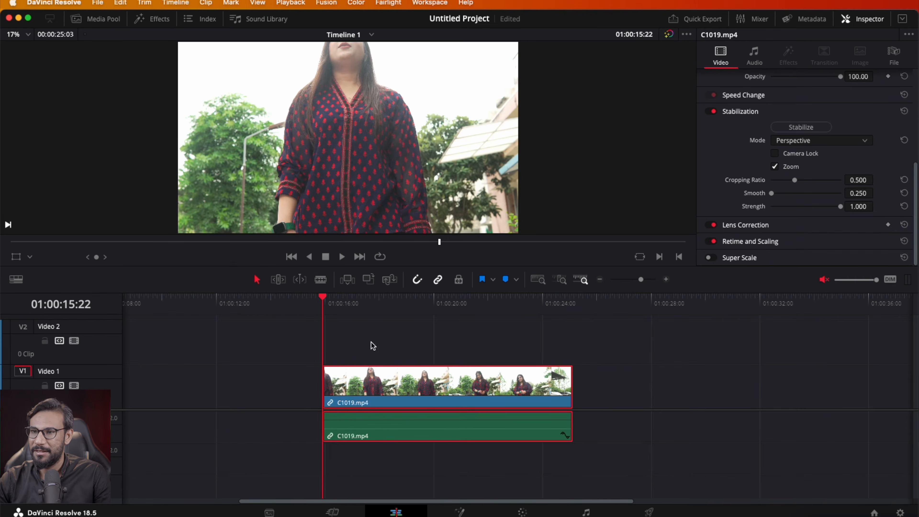
Stabilize C1019.mp4 in Perspective mode and play it from 01:00:15:22 to review the camera movement
left_click(800, 127)
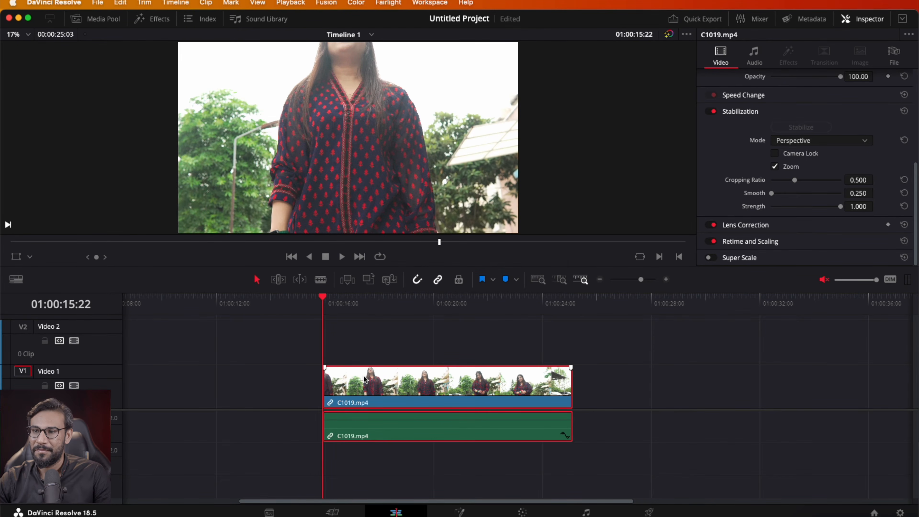
key("space")
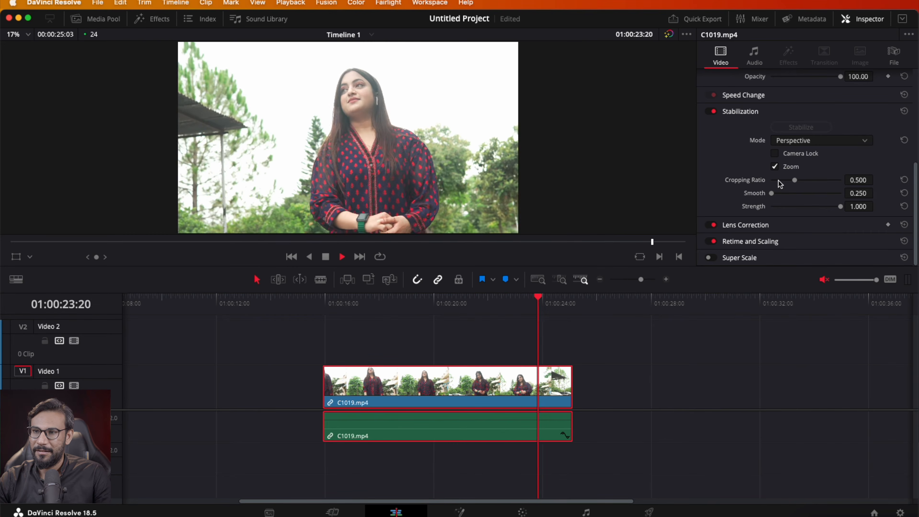
key("space")
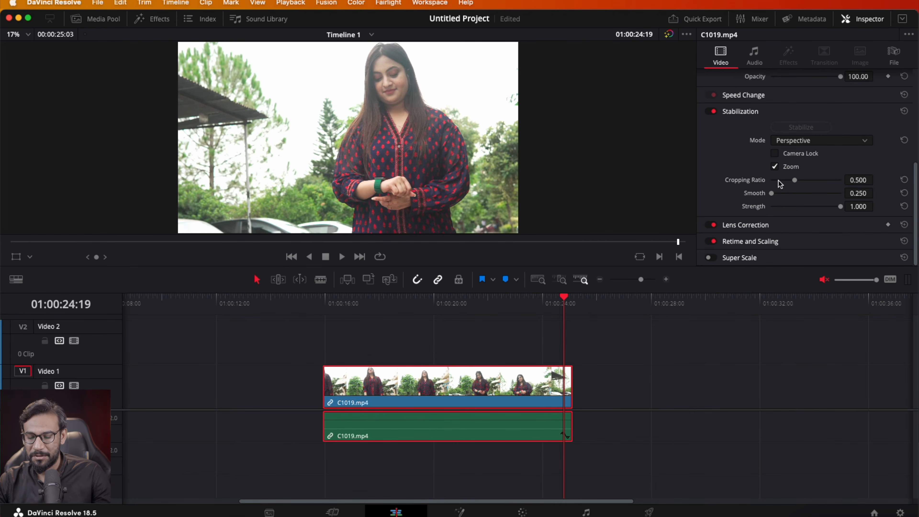
Undo the clip's move along the timeline and play a short stretch near its end
key("super+z")
key("space")
key("space")
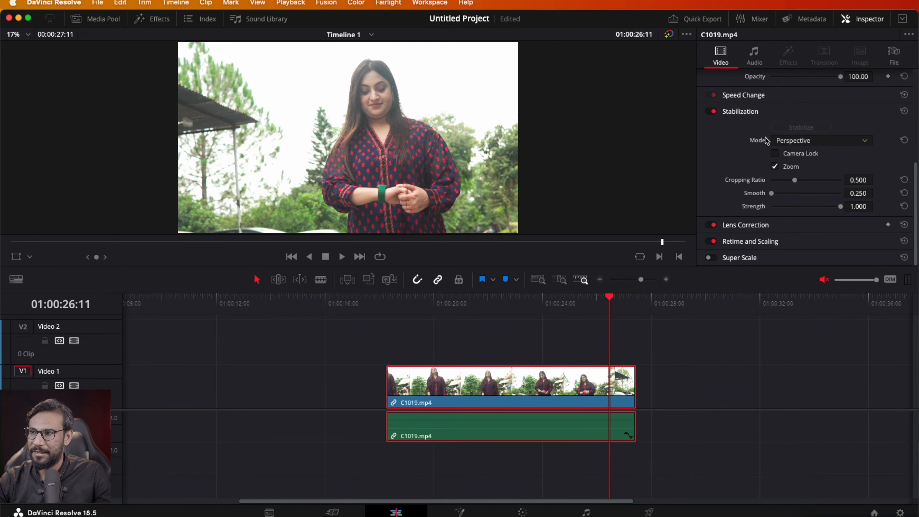
Play C1019.mp4 from about 01:00:20 with Stabilization switched off and with it switched back on to compare the camera shake
left_click(711, 113)
left_click(438, 302)
key("space")
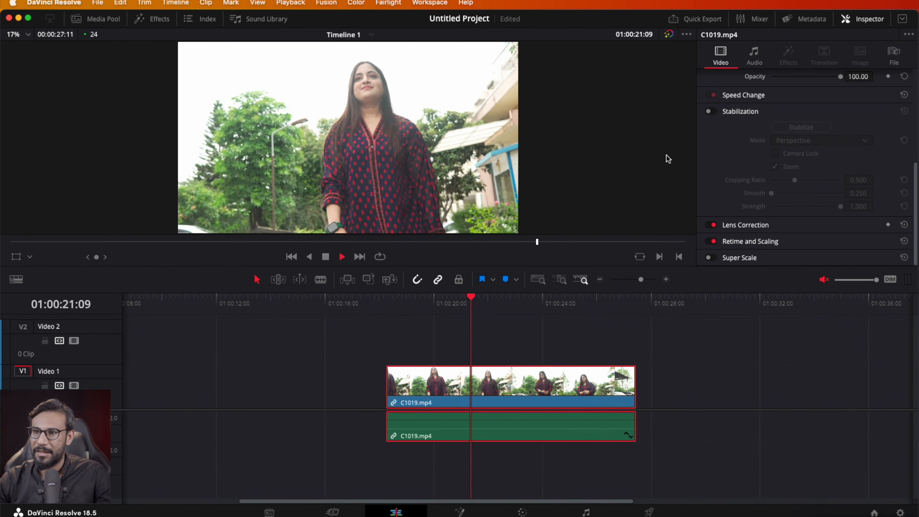
left_click(713, 111)
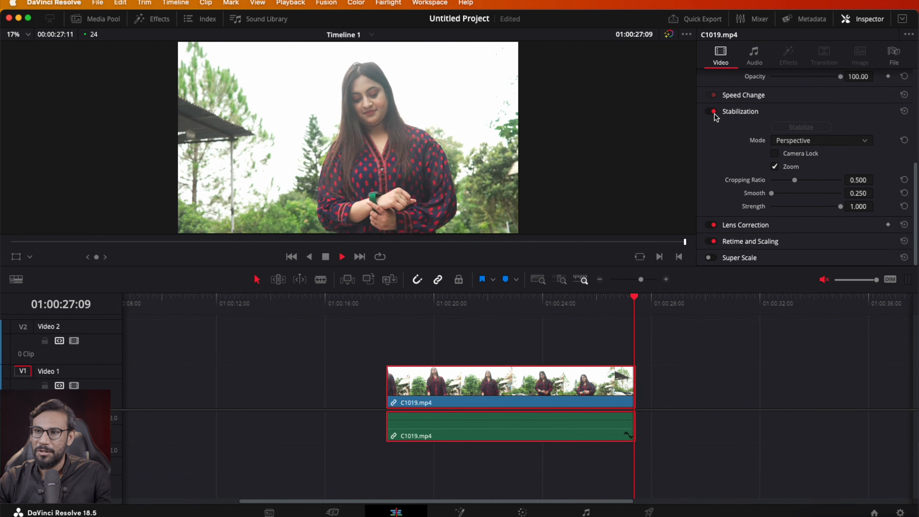
left_click(436, 322)
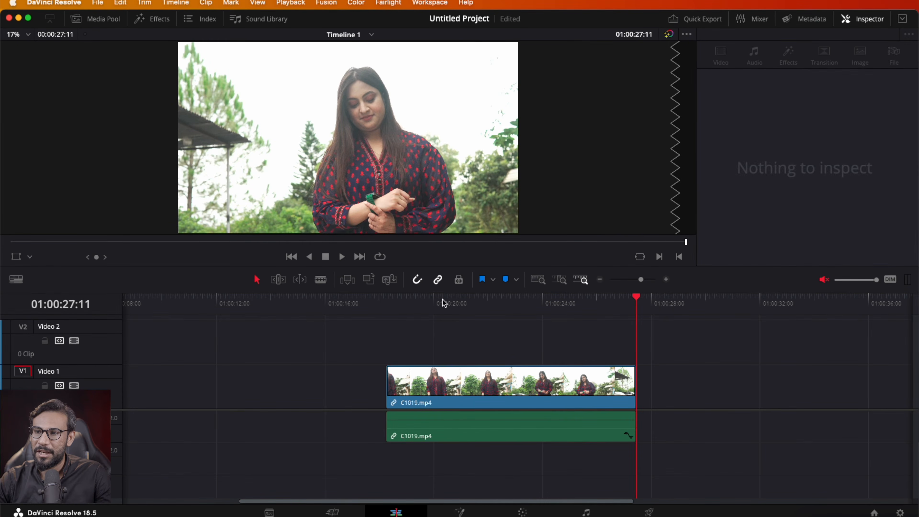
left_click(443, 302)
key("space")
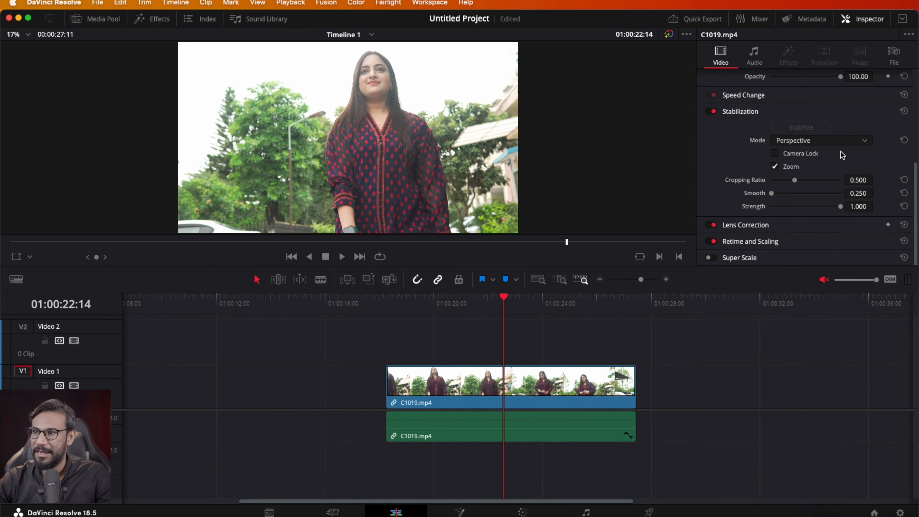
Stabilize C1019.mp4 in Similarity mode and play it from about 01:00:19
left_click(863, 141)
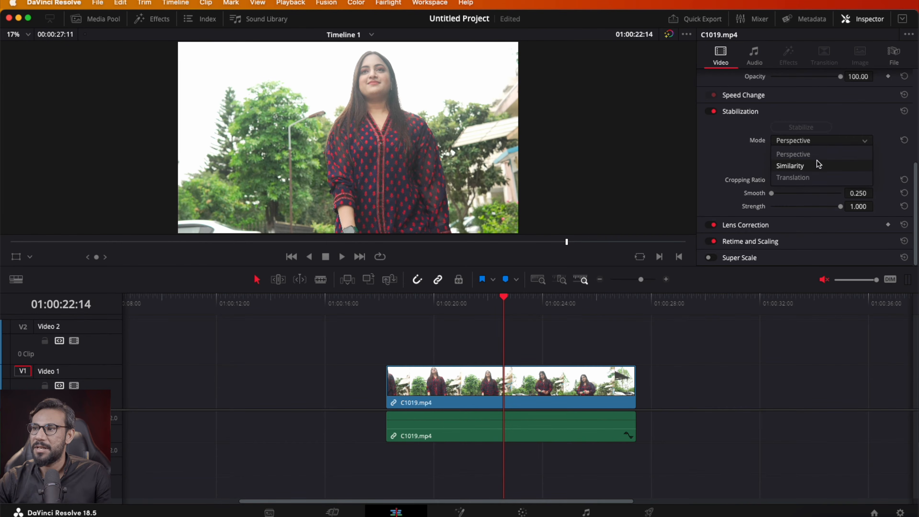
left_click(819, 167)
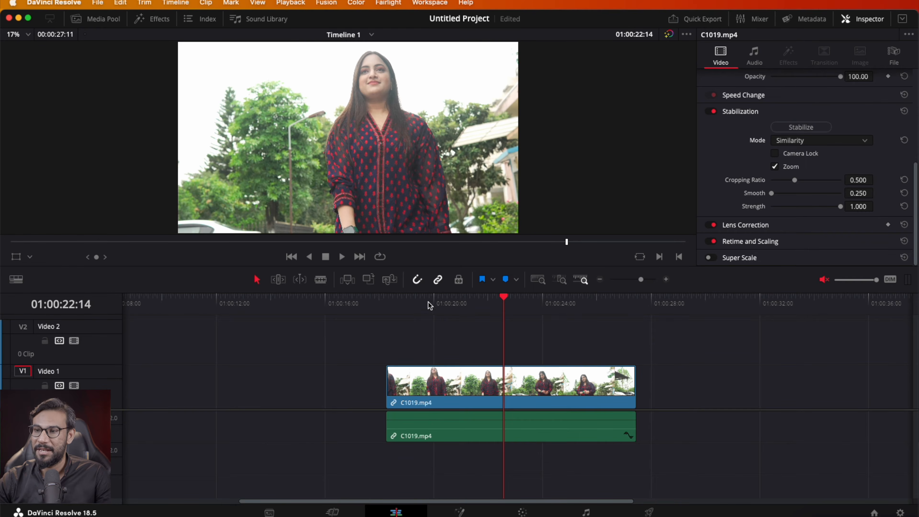
left_click(793, 127)
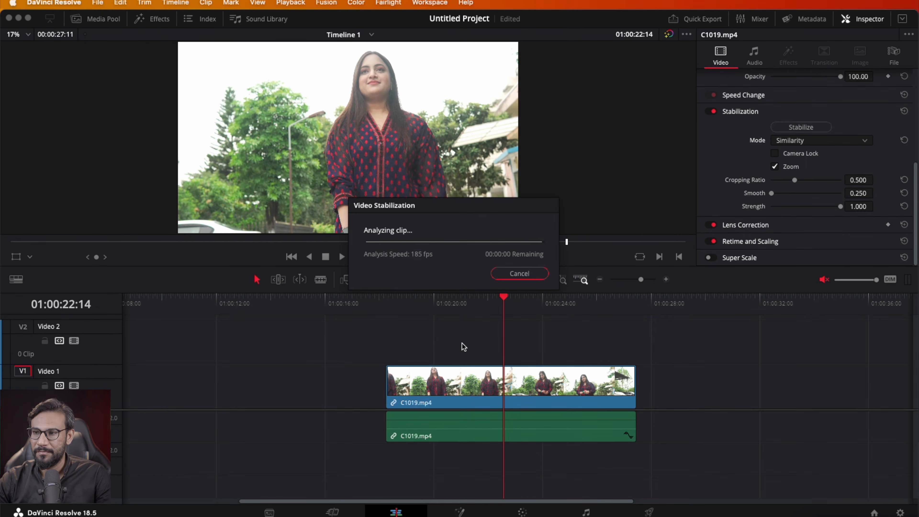
left_click(411, 298)
key("space")
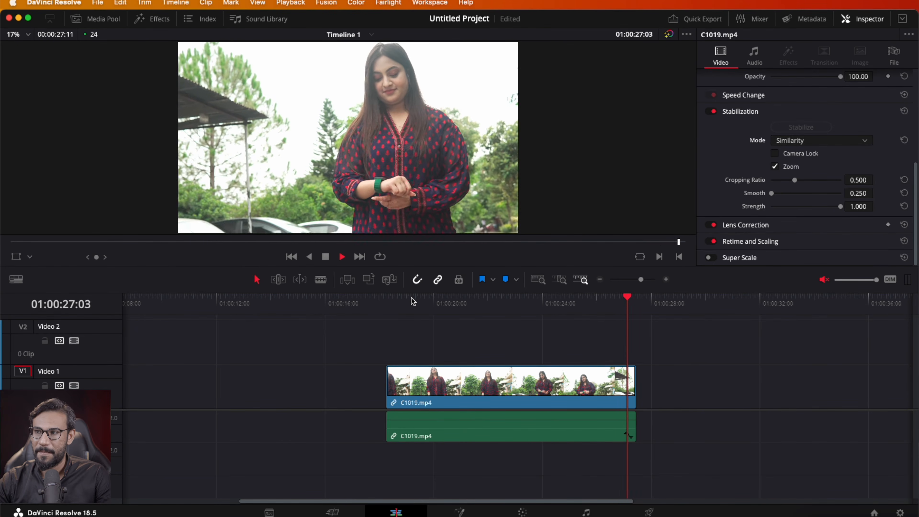
Stabilize C1019.mp4 in Translation mode and play it from 01:00:20:03
left_click(847, 142)
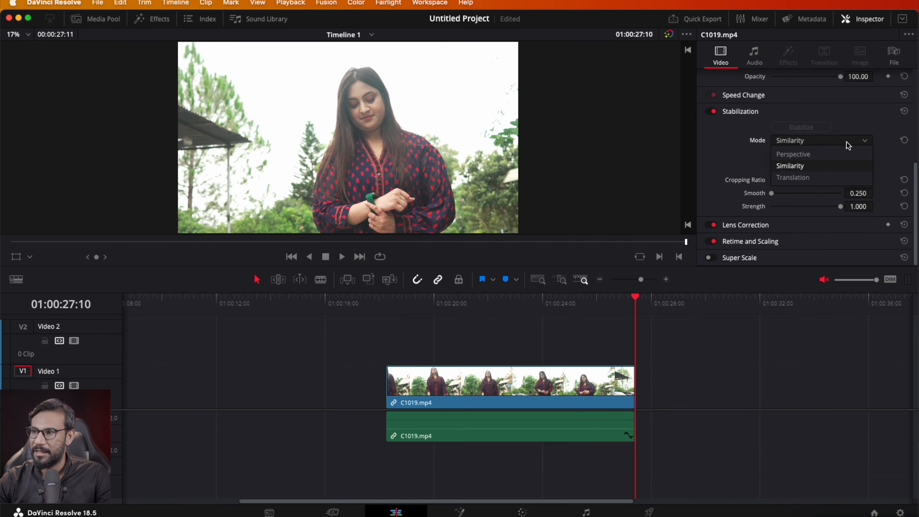
left_click(811, 178)
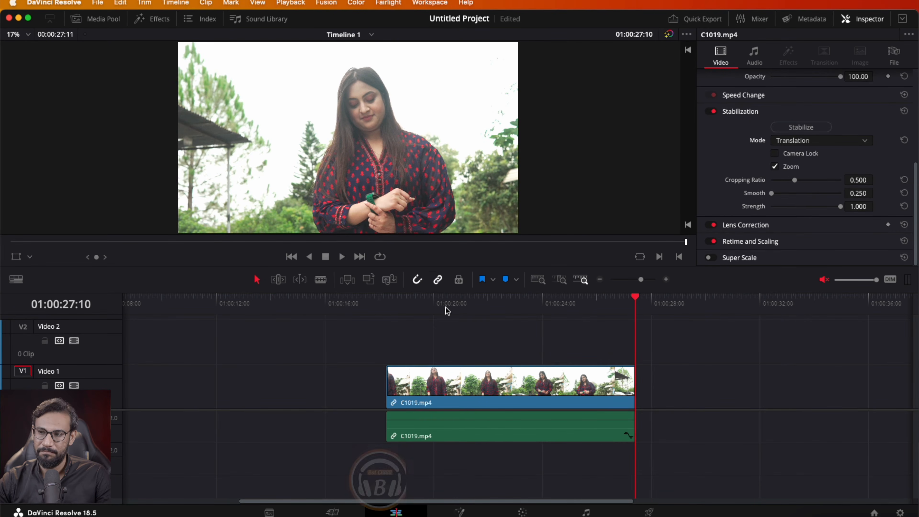
left_click(438, 300)
left_click(792, 127)
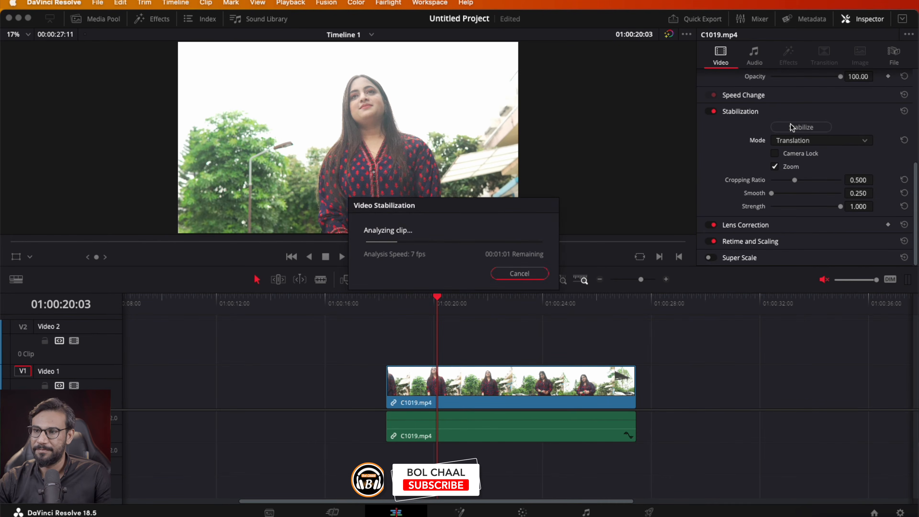
key("space")
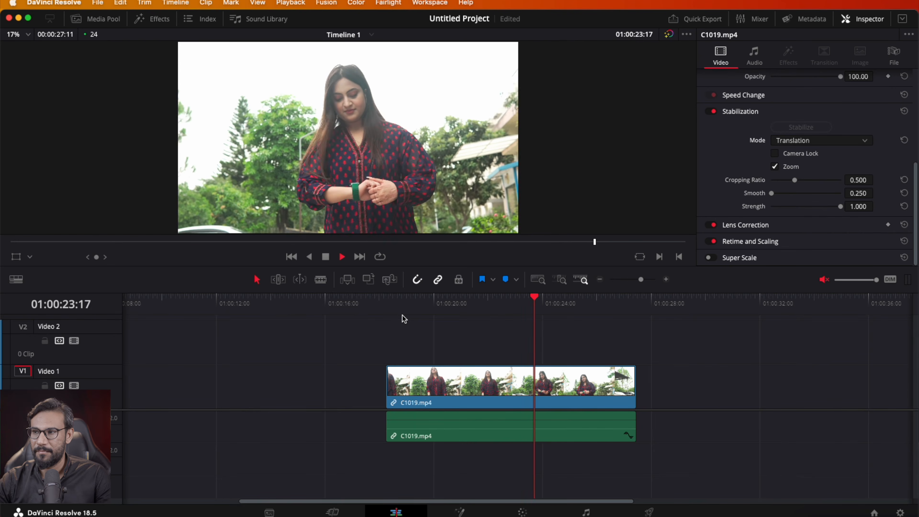
key("space")
Set the stabilization mode back to Perspective and stabilize C1019.mp4 again
left_click(856, 139)
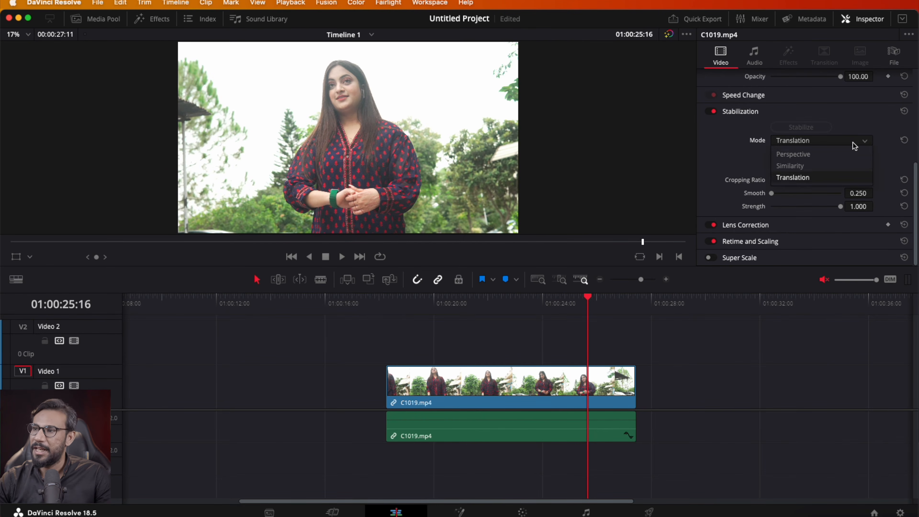
left_click(810, 155)
left_click(809, 129)
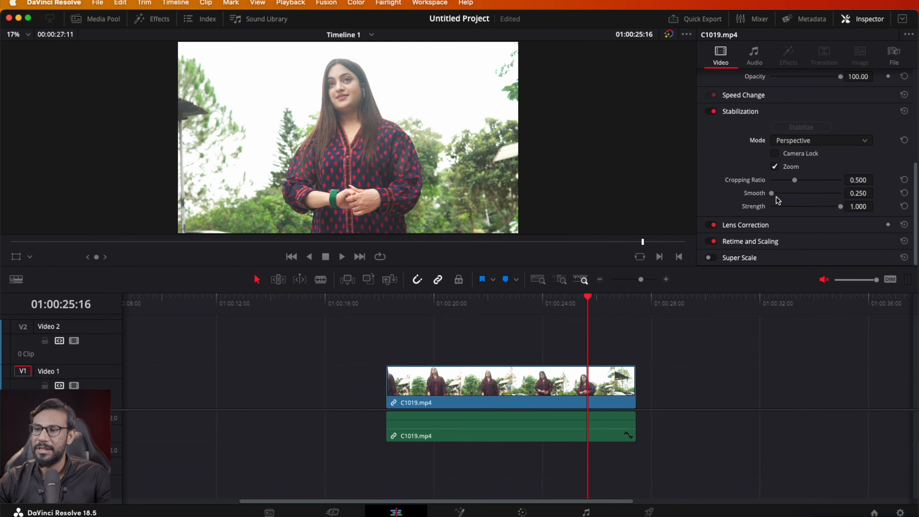
Raise the stabilization Smooth value to 0.496, stabilize C1019.mp4 again and play it from 01:00:19:14
left_click_drag(772, 194, 792, 196)
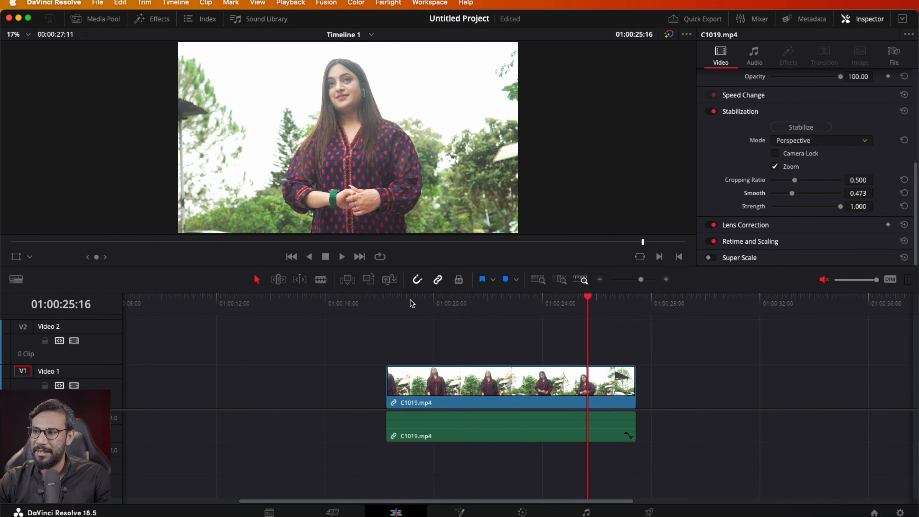
left_click(422, 300)
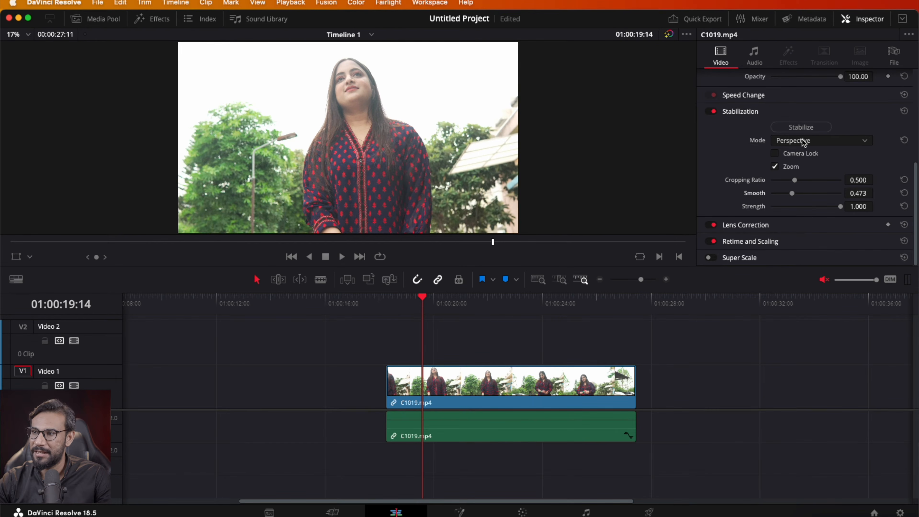
left_click_drag(791, 196, 794, 195)
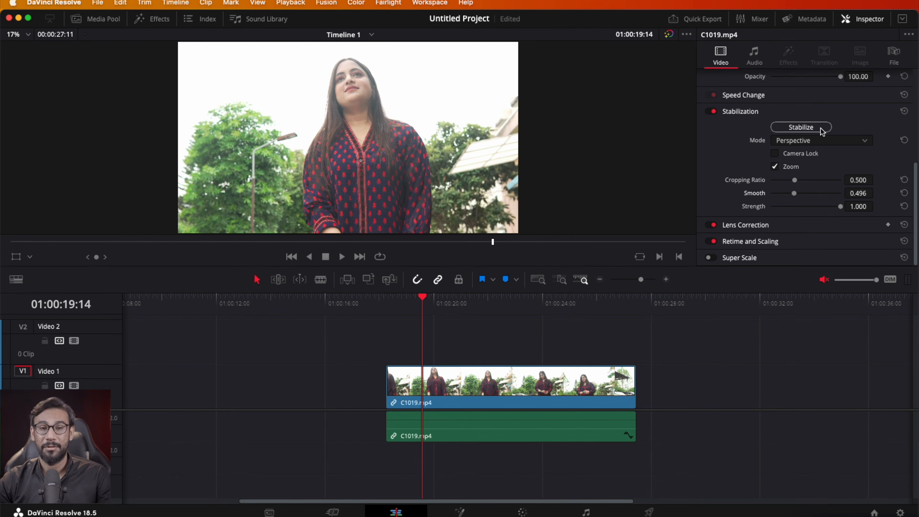
left_click(794, 127)
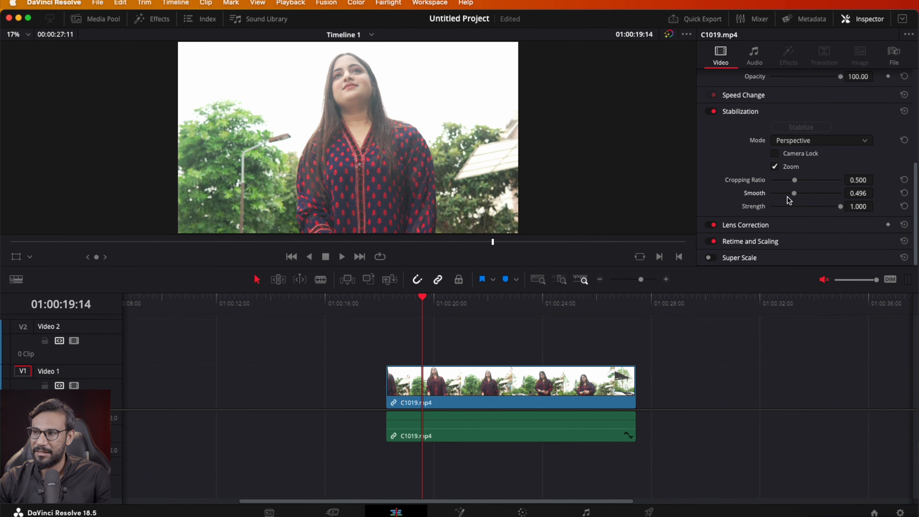
key("space")
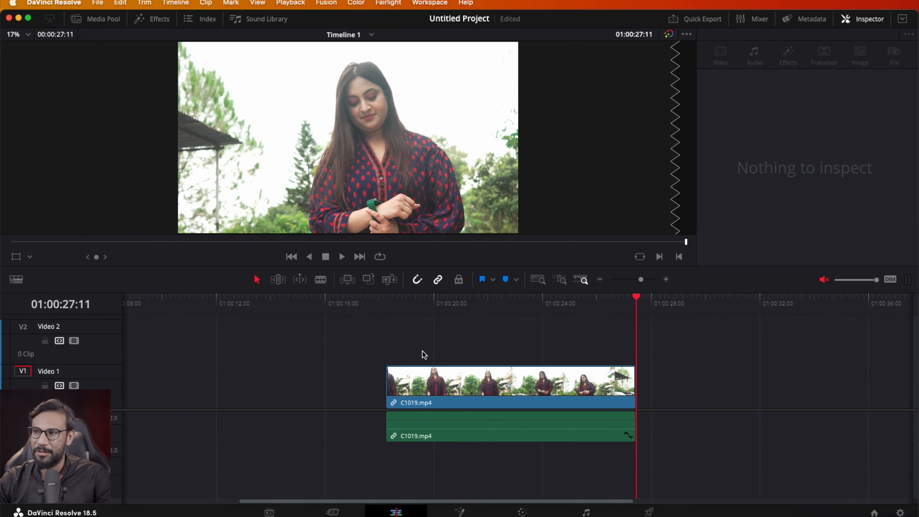
Set the Smooth value of C1019.mp4 to 0.697, stabilize it again and play it from near its start
left_click(488, 391)
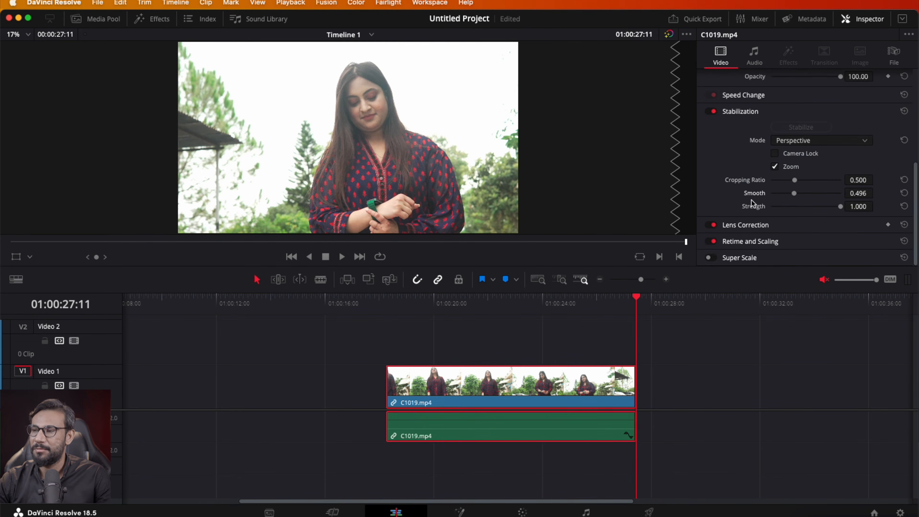
left_click_drag(797, 198, 814, 201)
left_click(799, 128)
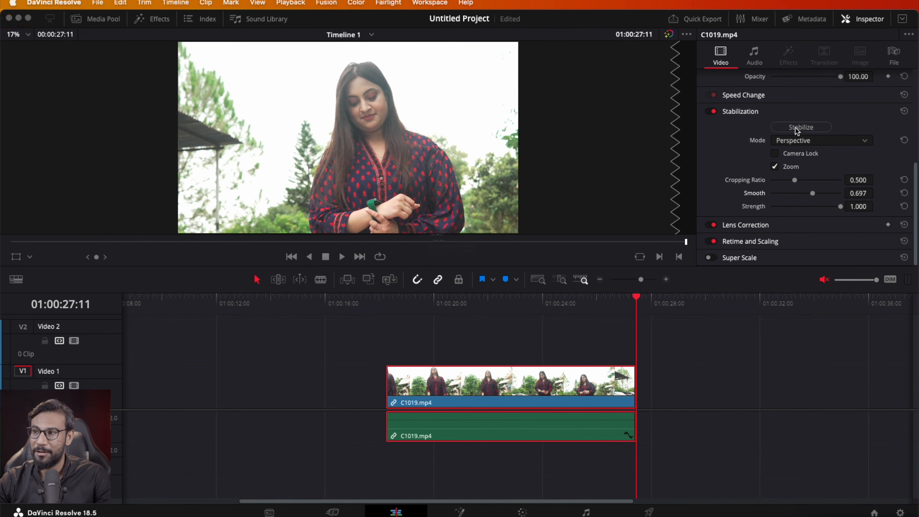
left_click(425, 300)
key("space")
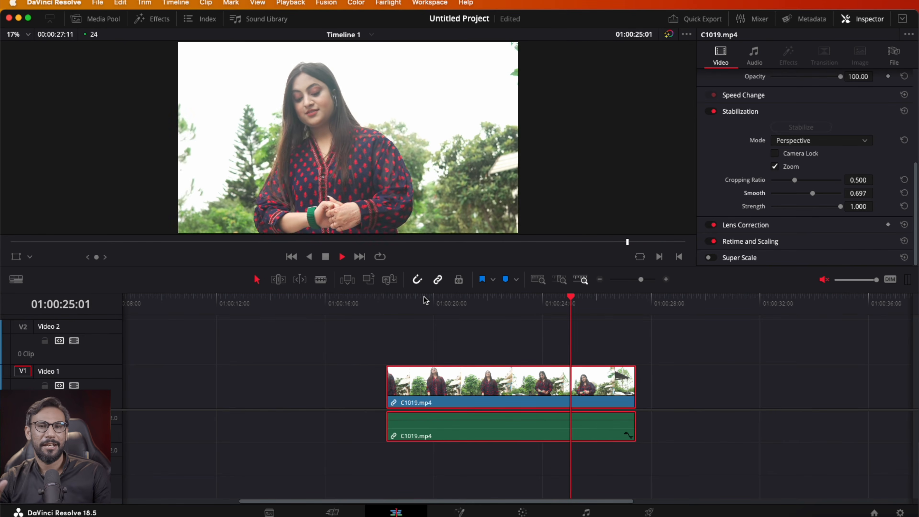
key("space")
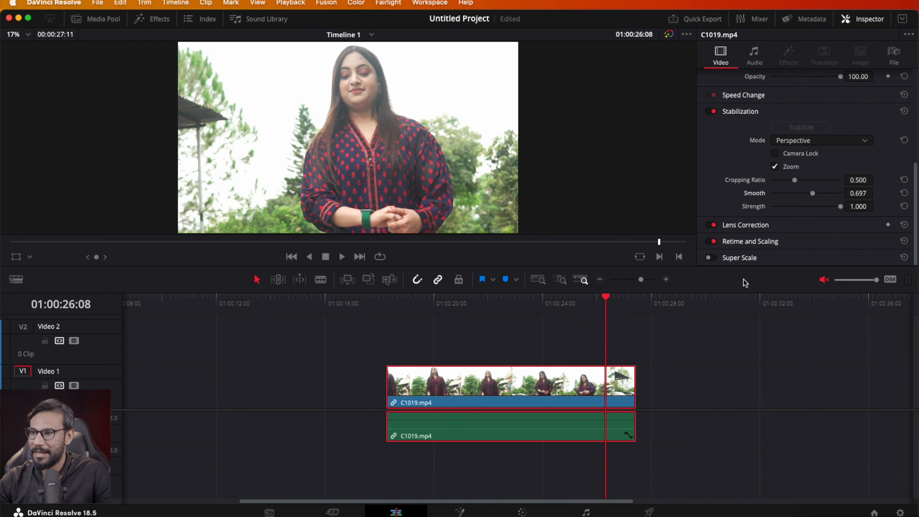
Switch Stabilization off and on again twice at 01:00:26:08 to compare the framing of C1019.mp4
scroll(765, 196, "up", 5)
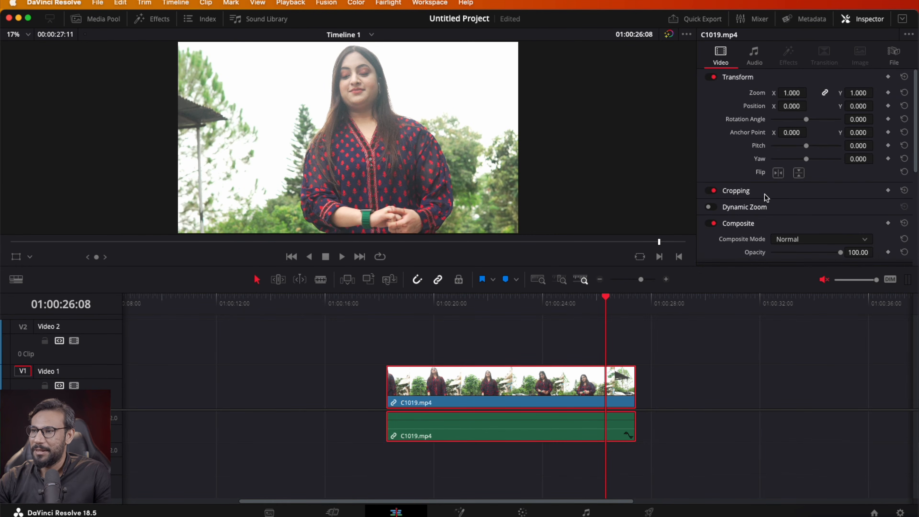
scroll(764, 193, "down", 3)
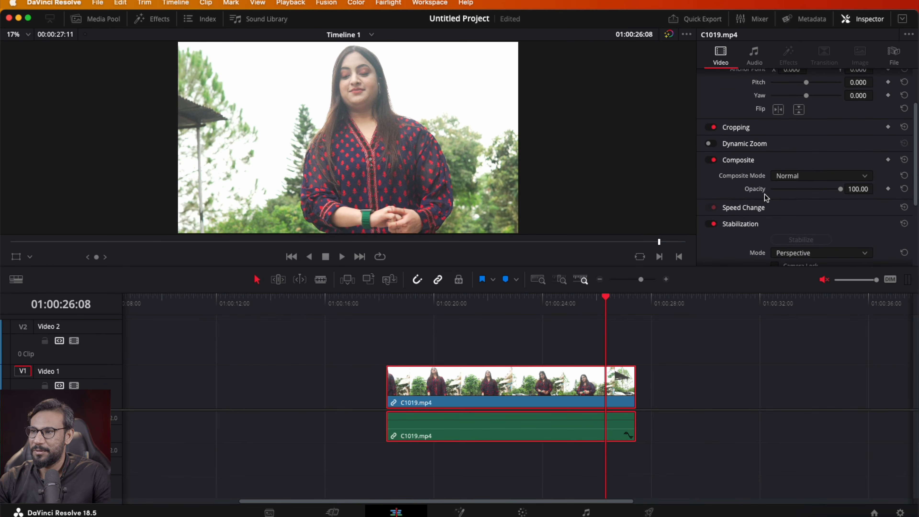
scroll(764, 193, "down", 2)
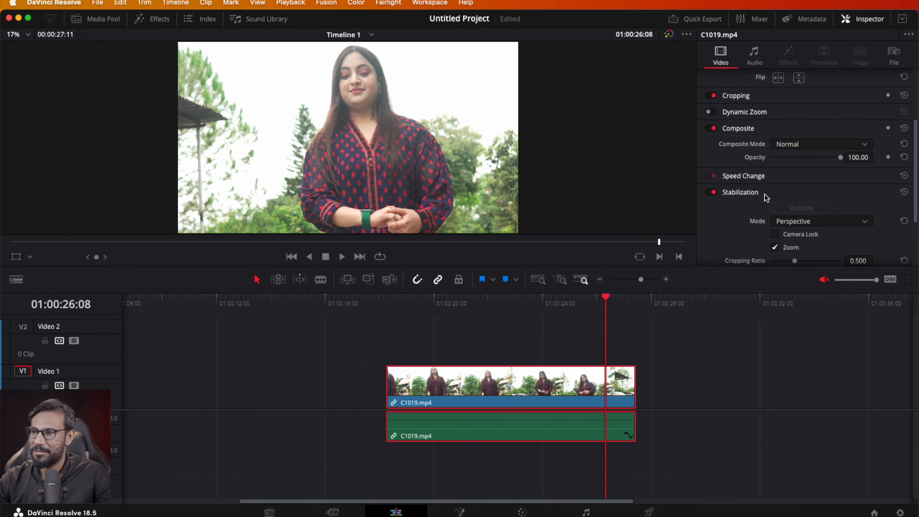
left_click(710, 192)
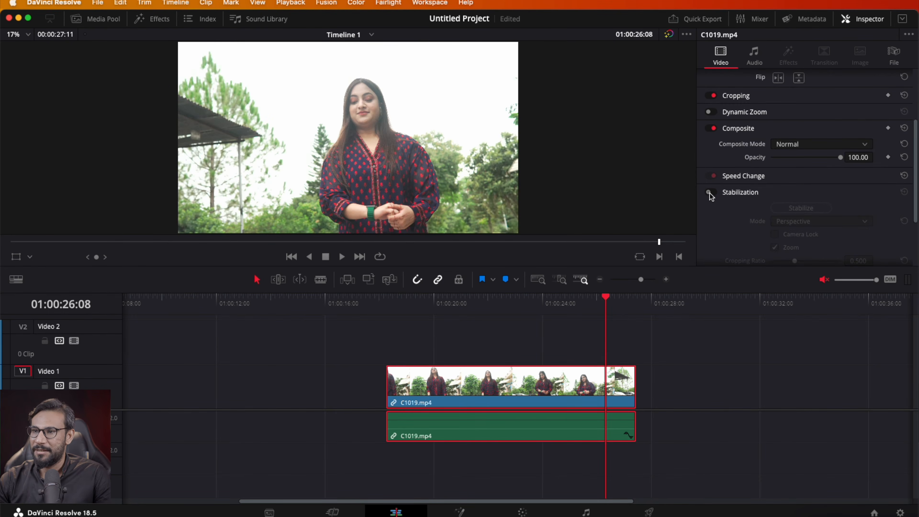
left_click(713, 193)
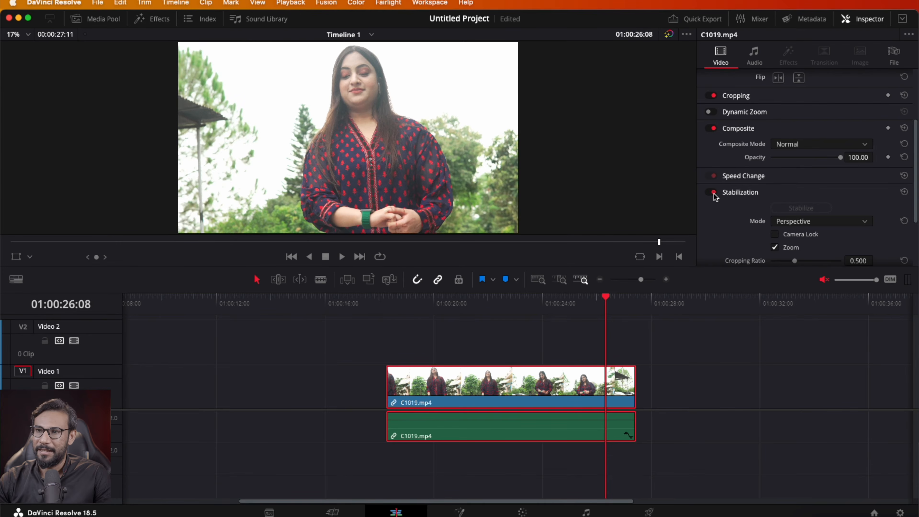
left_click(711, 193)
left_click(710, 192)
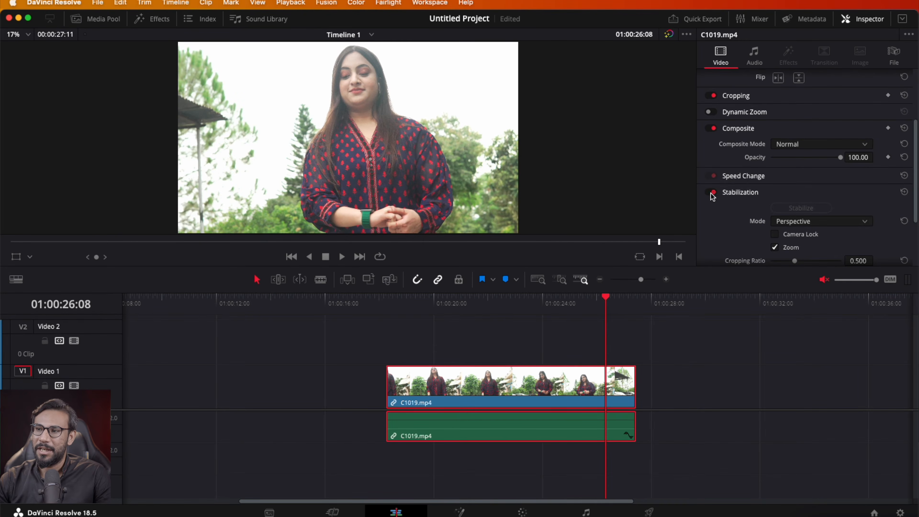
Toggle Stabilization off and on once more to compare the framing, and collapse its settings
left_click(709, 192)
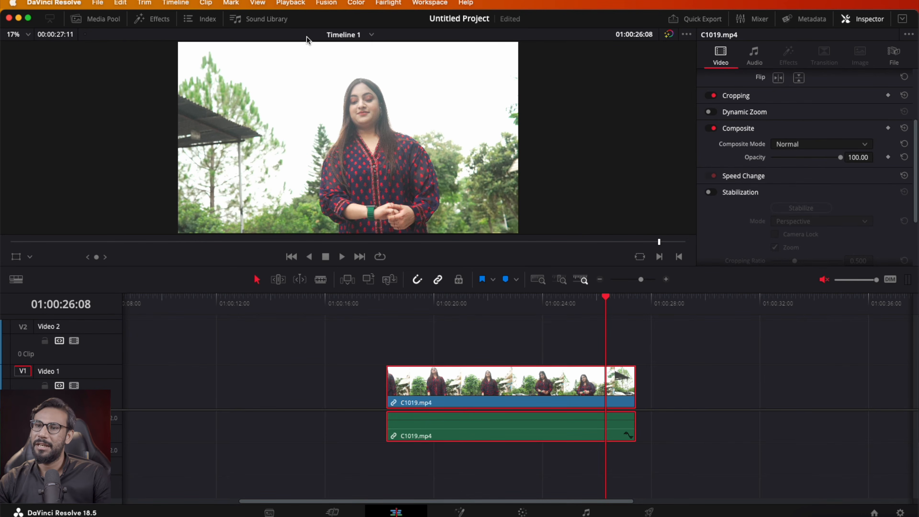
left_click(714, 196)
left_click(713, 209)
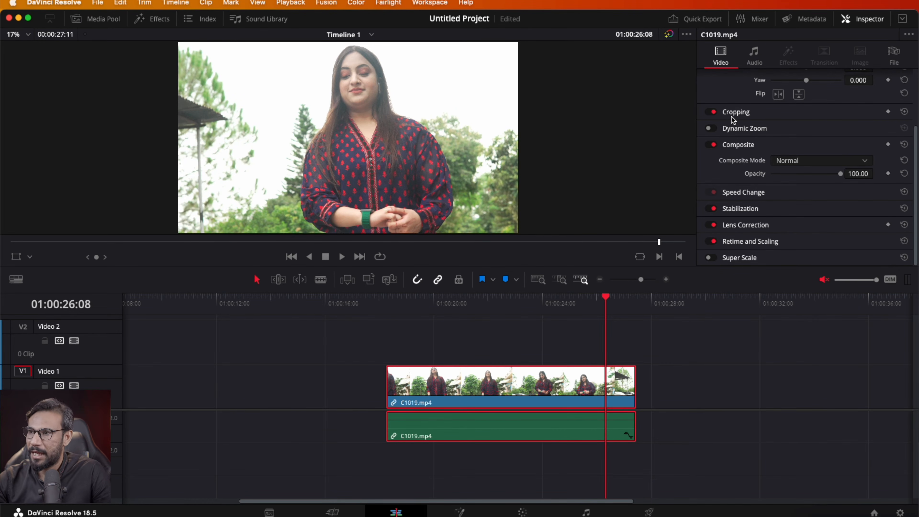
Turn on Dynamic Zoom for C1019.mp4, expand its Linear ease and Swap options, and turn it off again
scroll(751, 167, "up", 3)
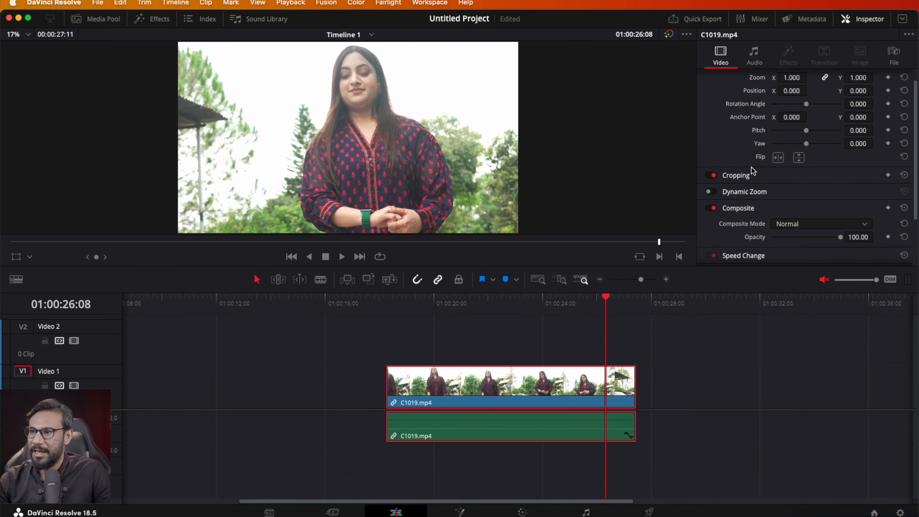
left_click(713, 192)
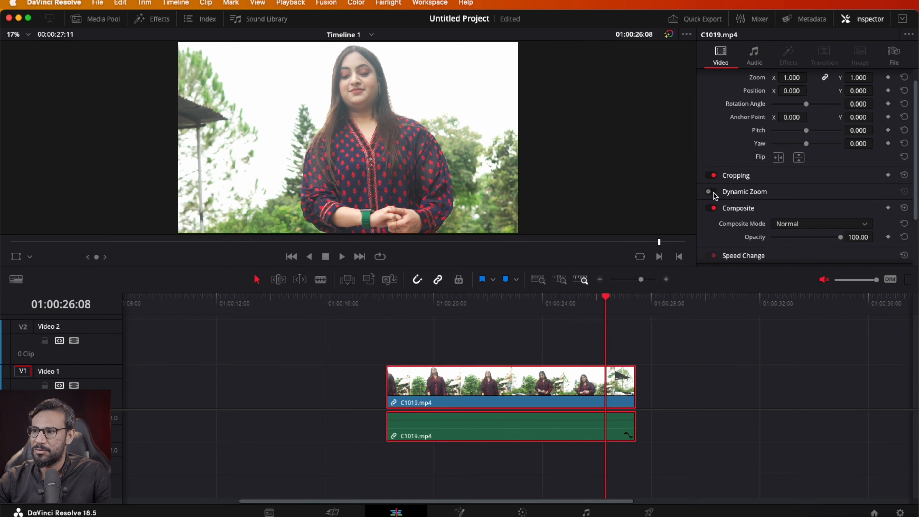
left_click(713, 192)
left_click(778, 196)
scroll(799, 192, "down", 1)
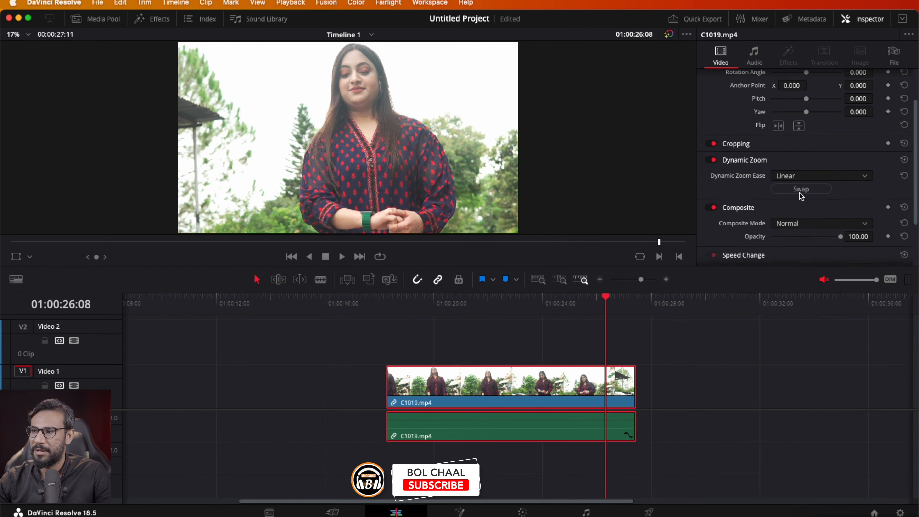
scroll(798, 192, "down", 1)
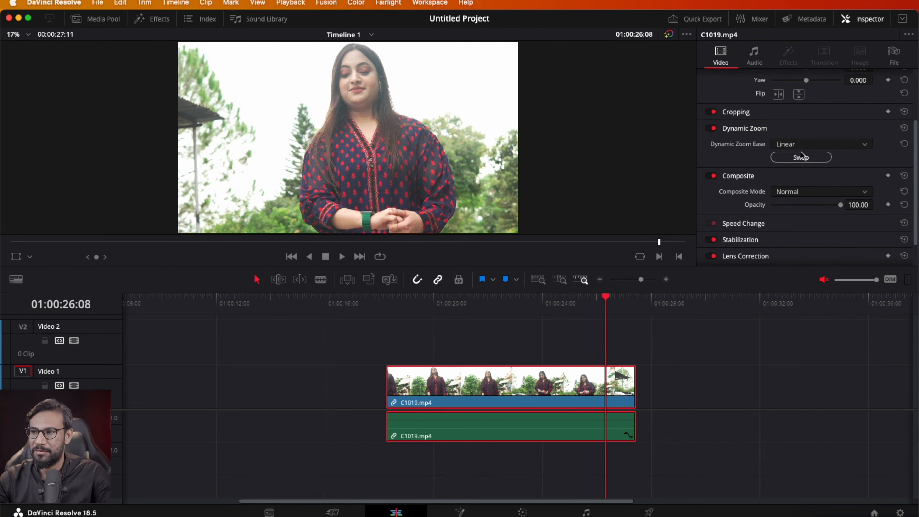
left_click(710, 129)
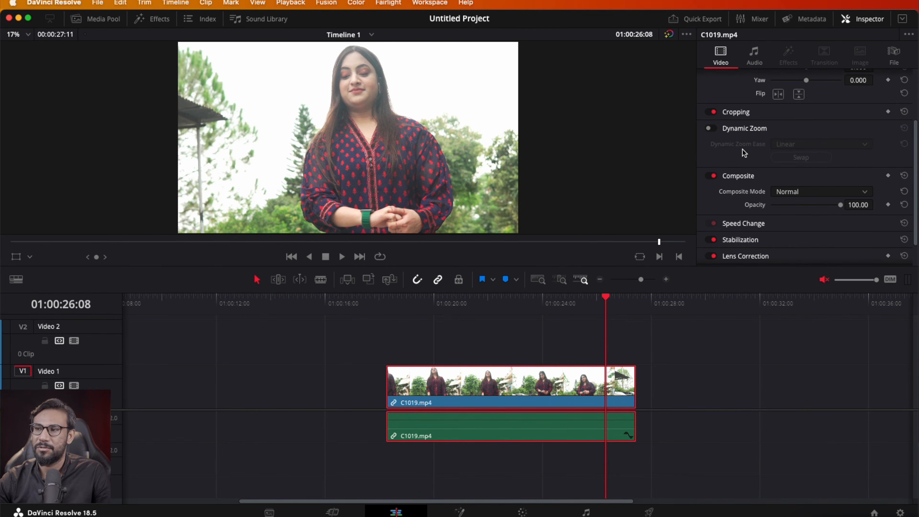
Expand the Cropping settings and place C1011.mp4 on Video 2 above C1019.mp4 with aligned starts, selected with the playhead at 01:00:19:04
scroll(743, 152, "up", 3)
left_click(806, 177)
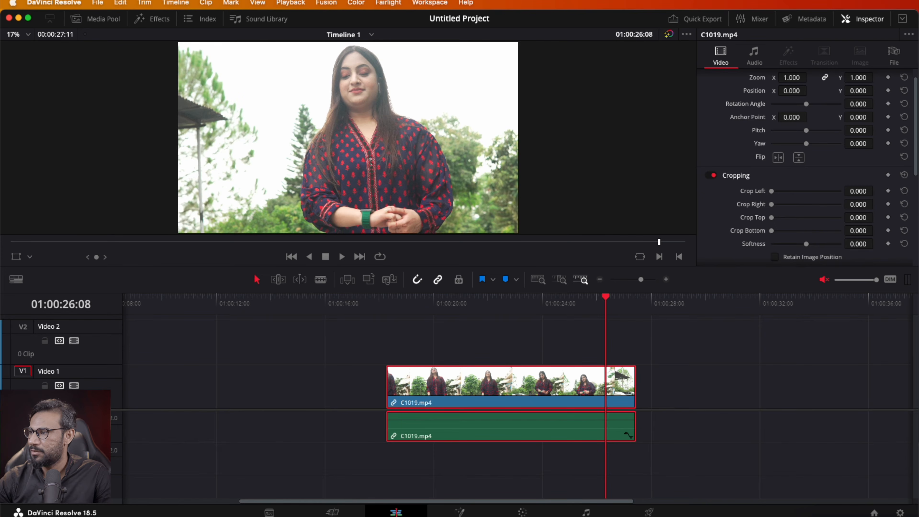
left_click_drag(918, 297, 389, 462)
left_click(423, 336)
left_click_drag(609, 300, 411, 310)
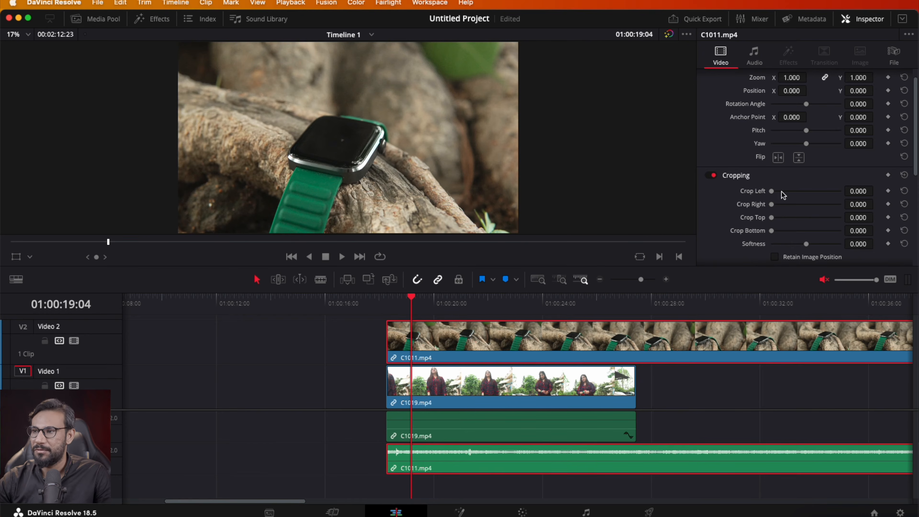
Crop C1011.mp4 by 1143.2 on the left, 1319.1 on the right and 709 on the top, with Softness 17.56
left_click_drag(771, 191, 791, 200)
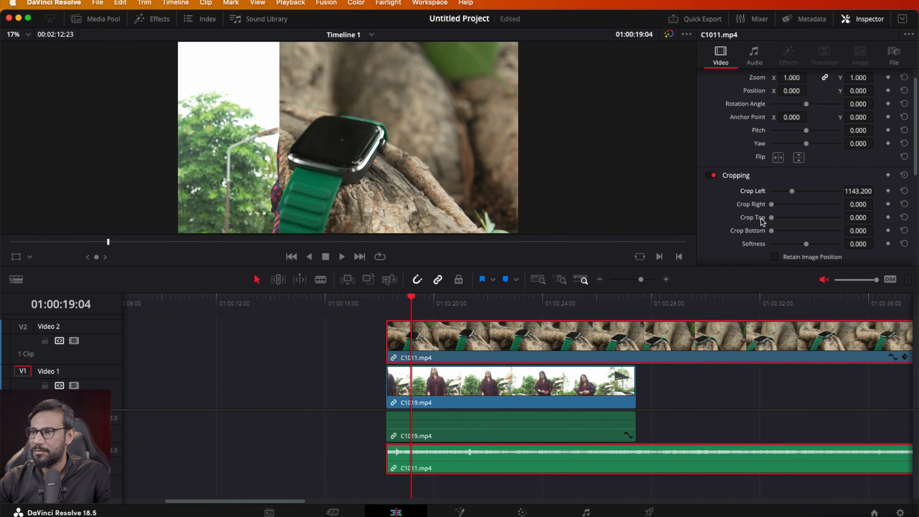
left_click_drag(771, 205, 795, 222)
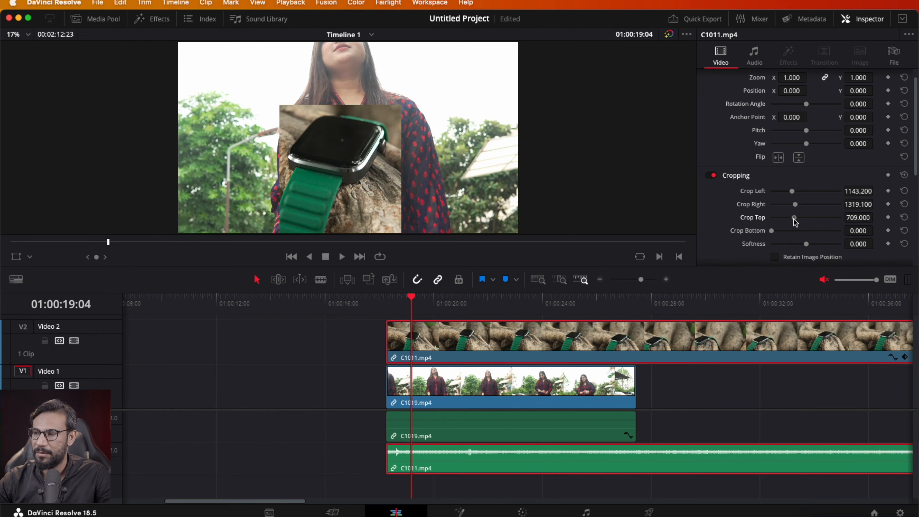
left_click_drag(806, 247, 813, 249)
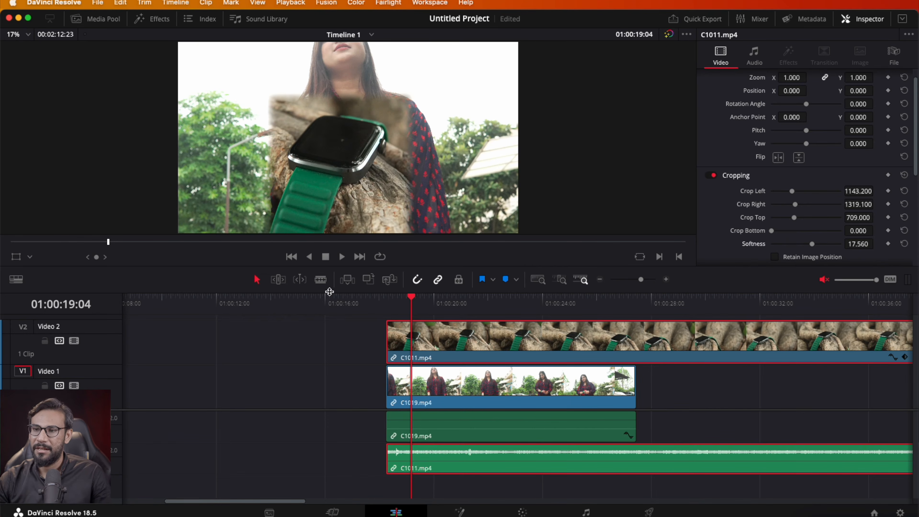
Play the soft-edged cropped overlay over C1019.mp4 and stop at 01:00:20:15
left_click(378, 298)
key("space")
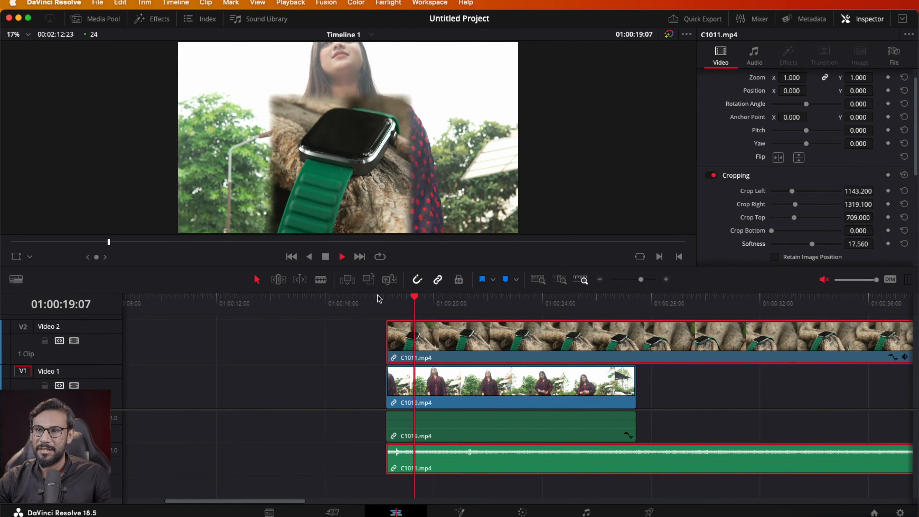
key("space")
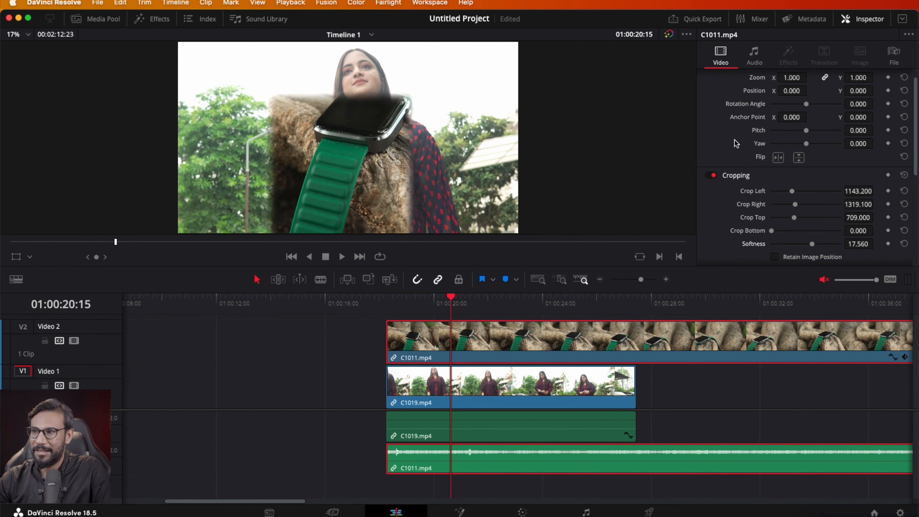
Scale C1011.mp4 to a linked Zoom of 0.540 and set its Position to X -1220, Y -510
scroll(799, 131, "down", 3)
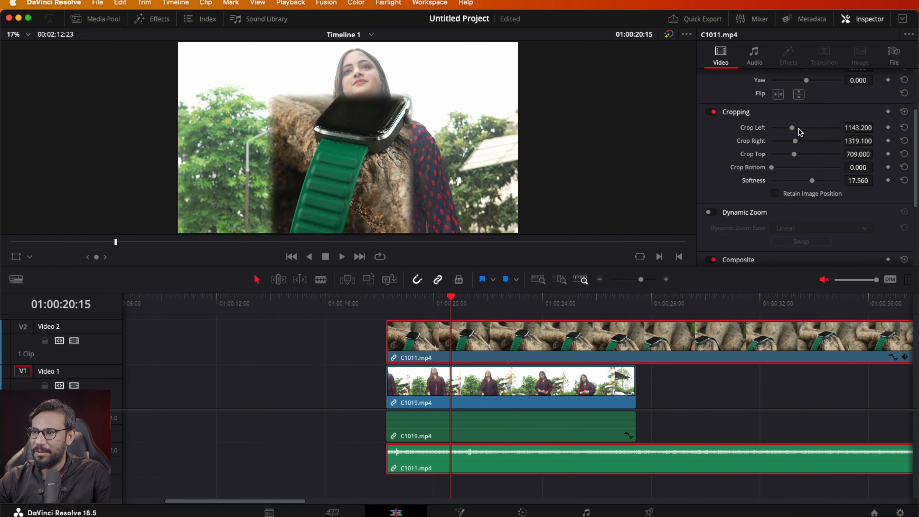
scroll(799, 132, "up", 2)
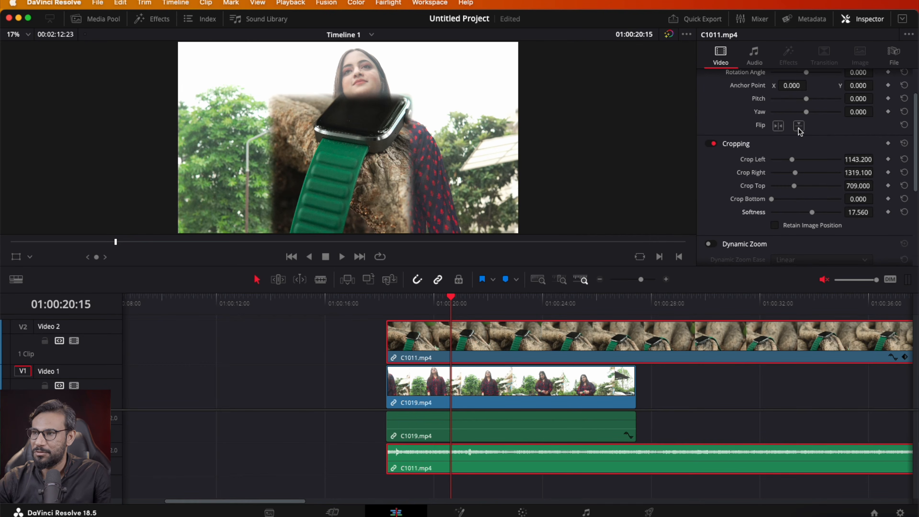
scroll(798, 131, "down", 2)
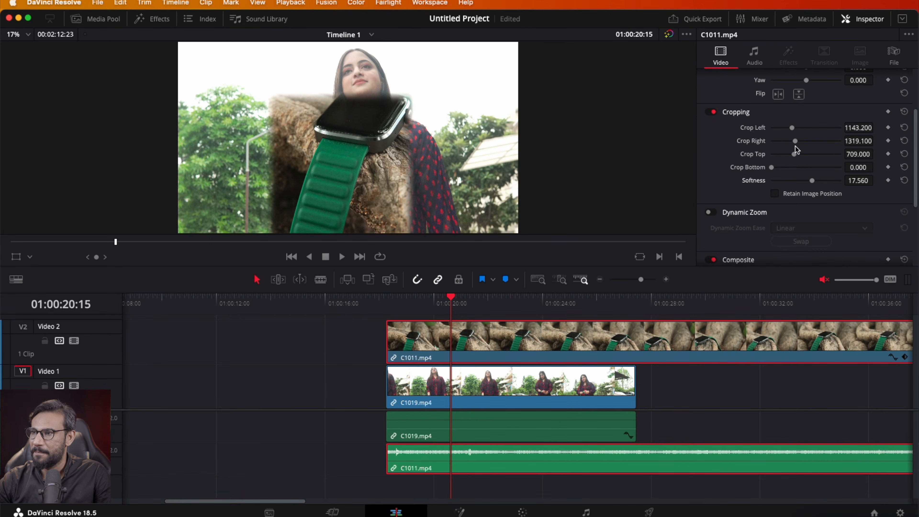
scroll(794, 146, "down", 6)
scroll(796, 149, "up", 10)
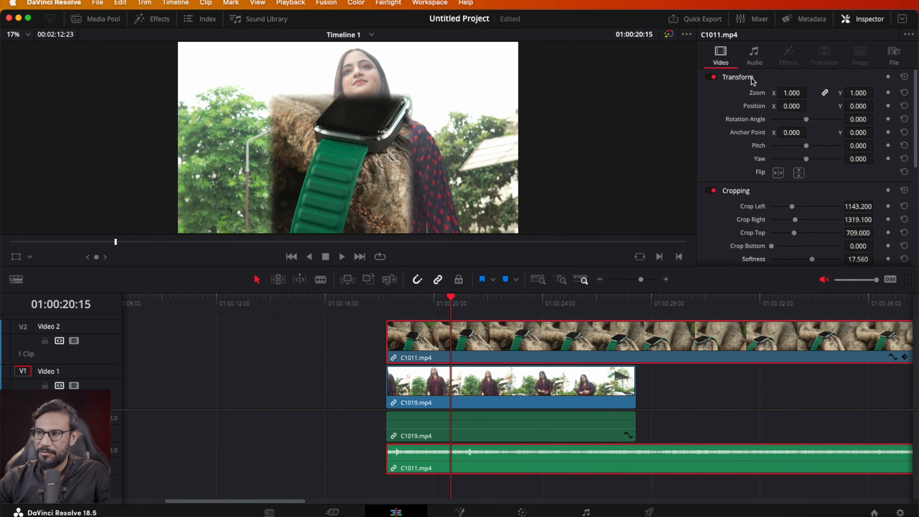
left_click_drag(792, 93, 754, 93)
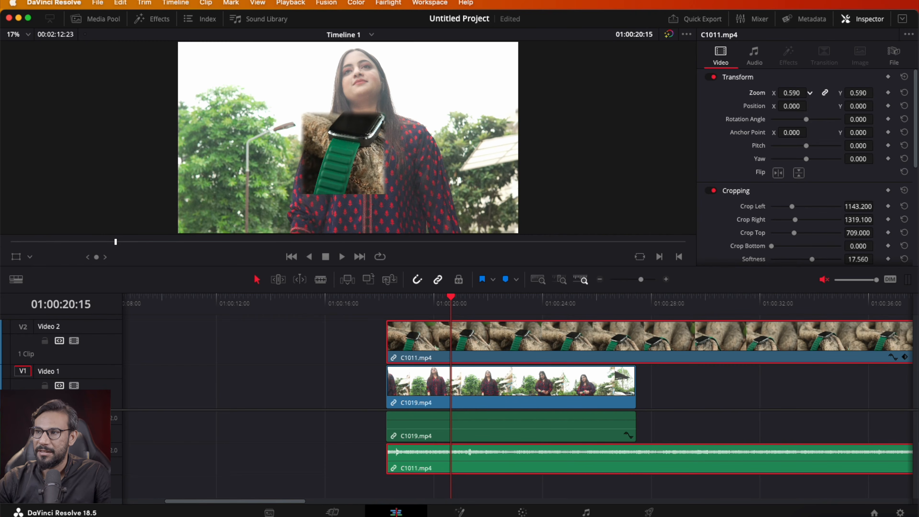
left_click_drag(859, 93, 876, 92)
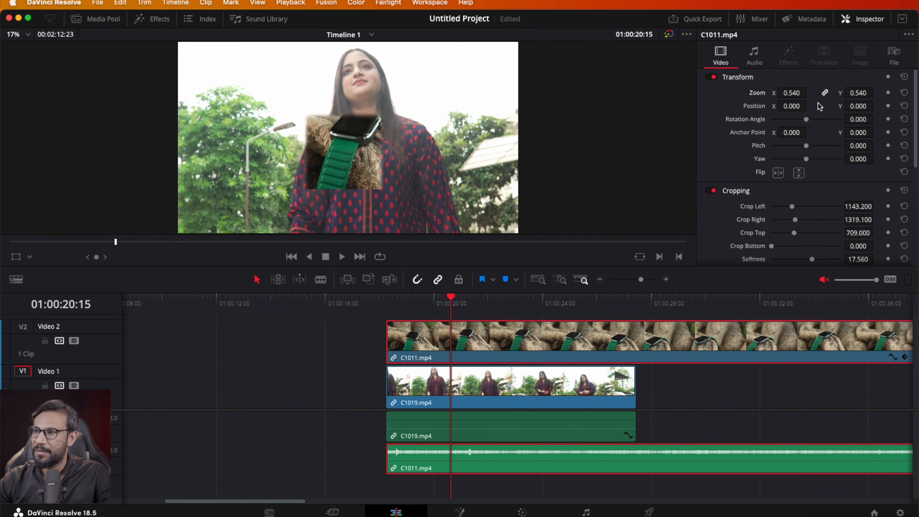
left_click_drag(792, 106, 877, 106)
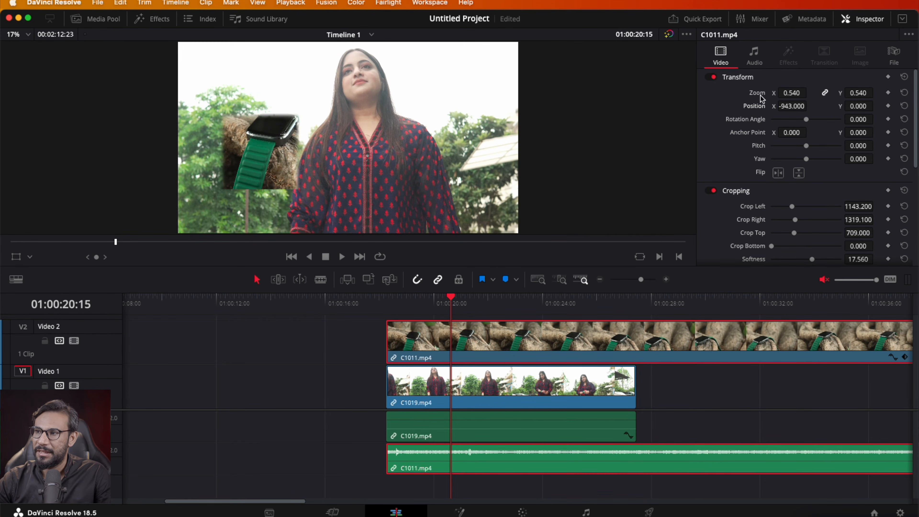
left_click_drag(796, 105, 858, 106)
Play the repositioned picture-in-picture from near the start of the clips and stop at 01:00:20:14
left_click(375, 298)
key("space")
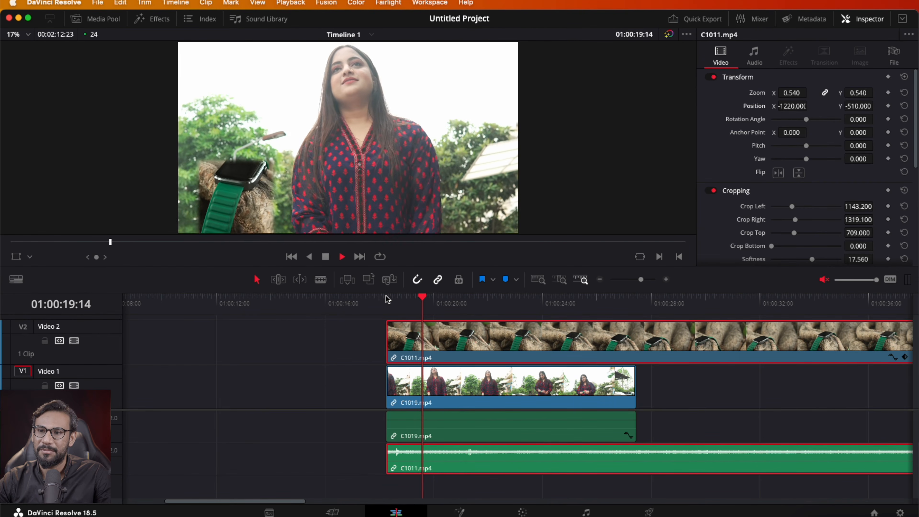
key("space")
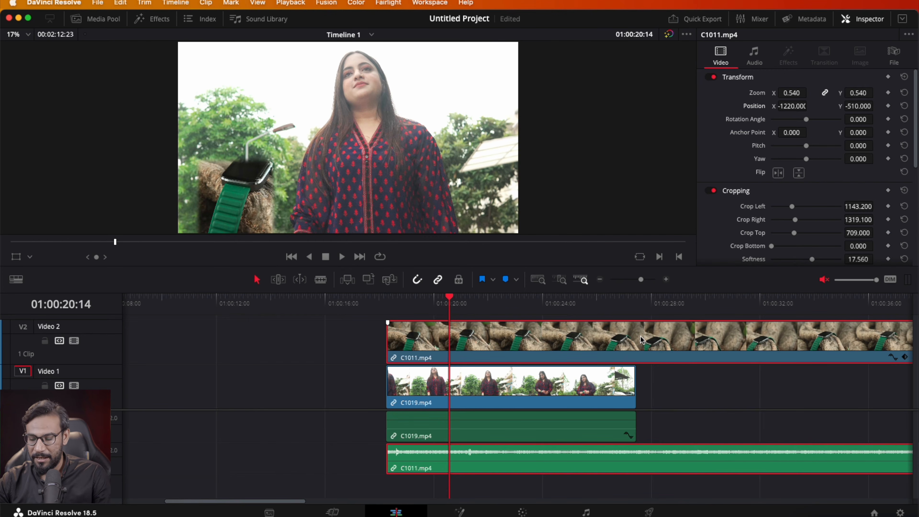
Split C1011.mp4 at 01:00:27:11, where C1019.mp4 ends, and delete the excess part after the cut
left_click(636, 305)
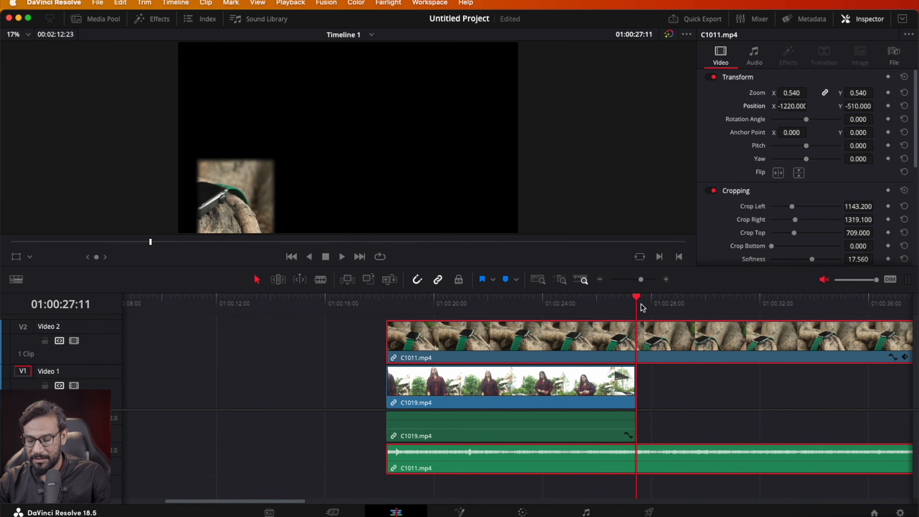
key("super+b")
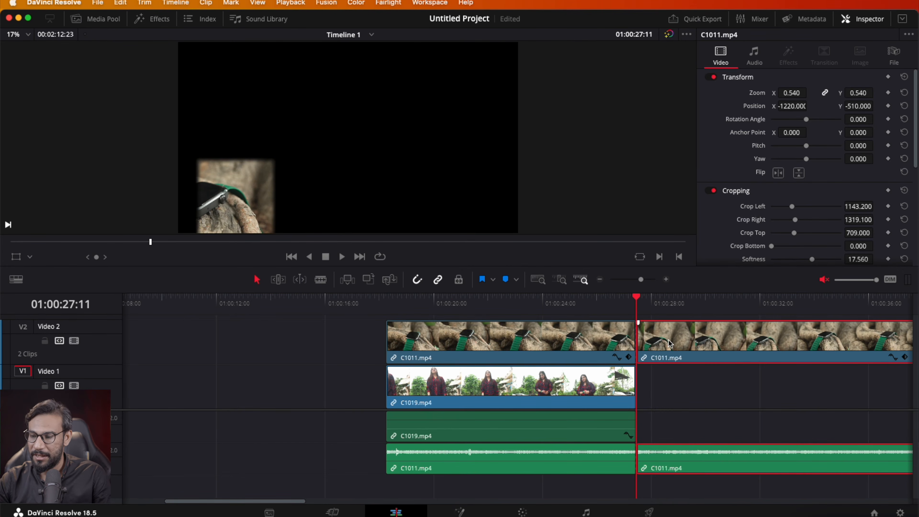
key("Delete")
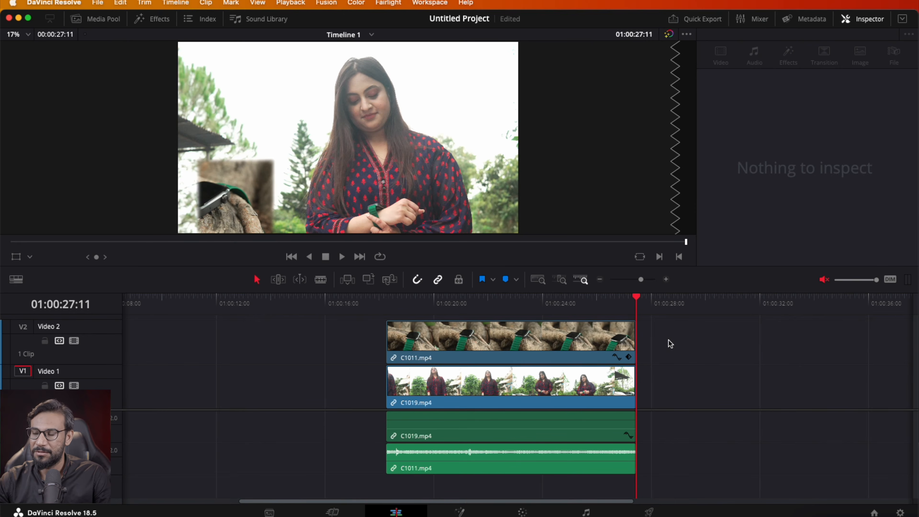
Set the stabilization Smooth value of C1011.mp4 to 0.485, stabilize it in Perspective mode and play both clips to the end
left_click(415, 297)
left_click(454, 338)
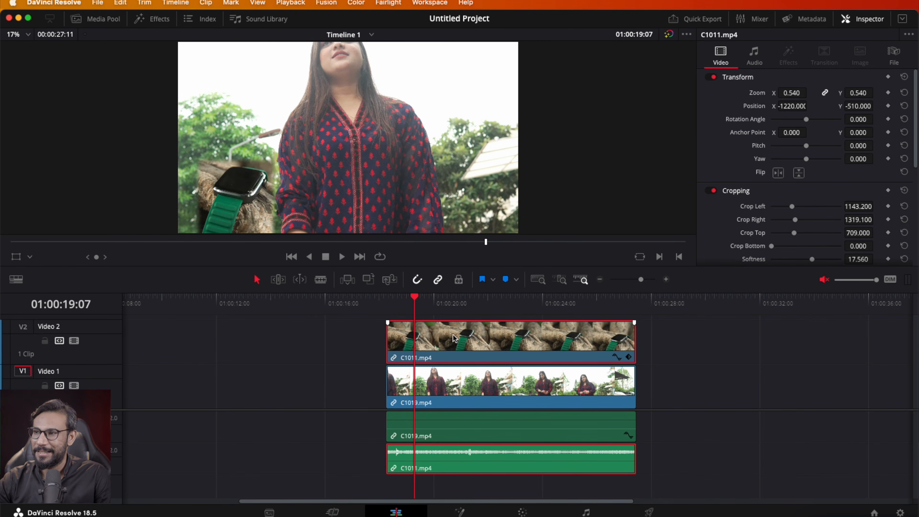
scroll(746, 199, "down", 10)
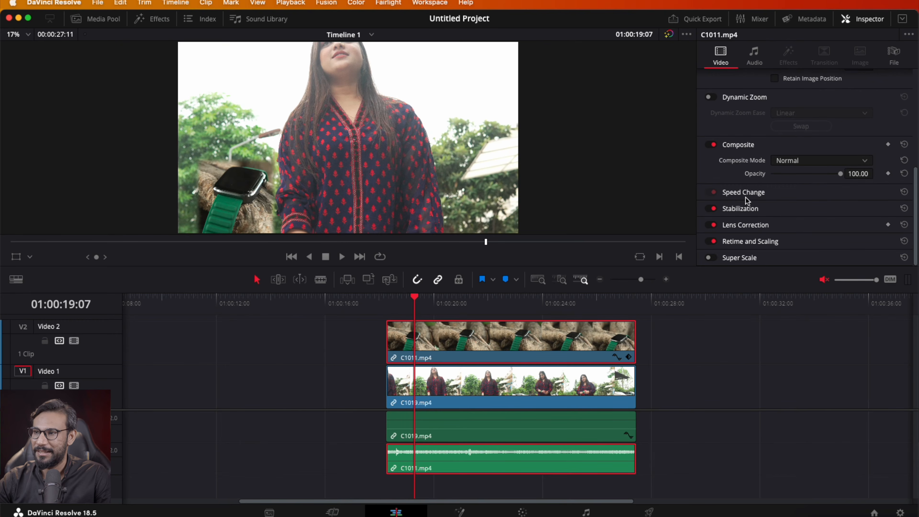
left_click(759, 211)
scroll(825, 230, "down", 3)
scroll(834, 234, "down", 2)
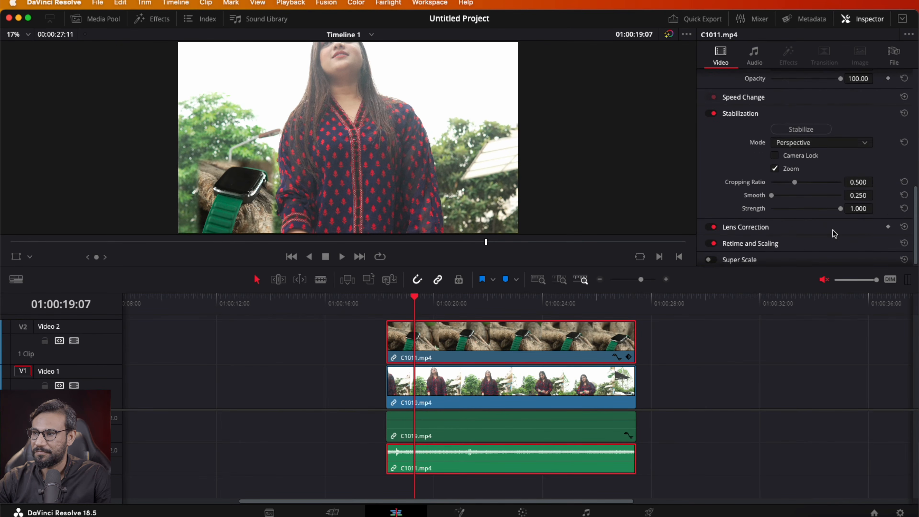
left_click_drag(772, 196, 792, 197)
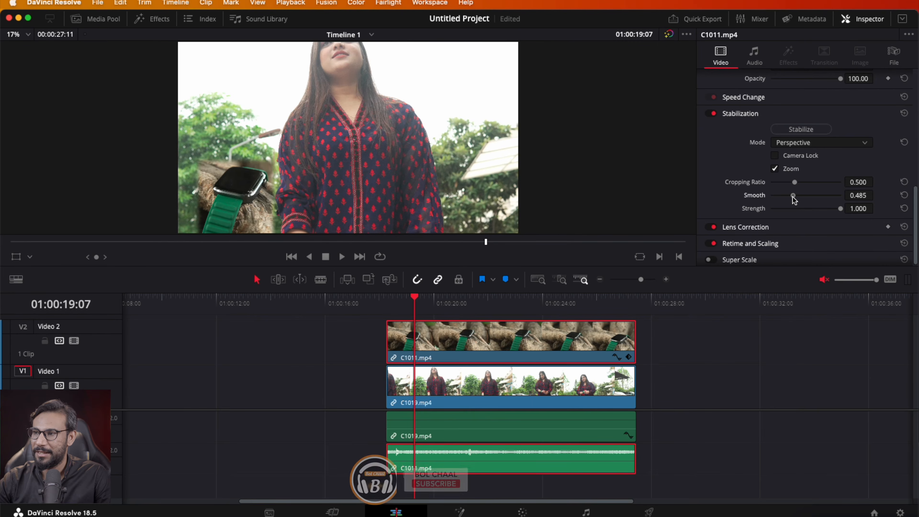
left_click(790, 128)
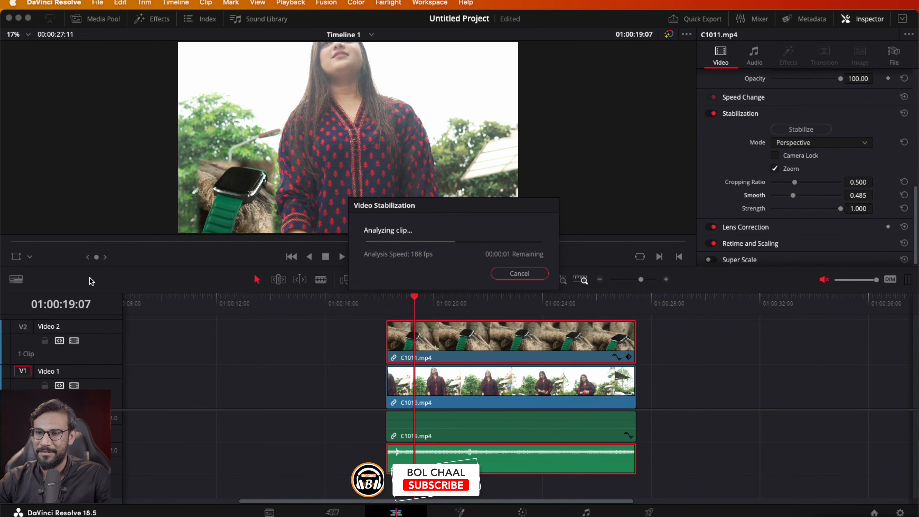
left_click(385, 299)
key("space")
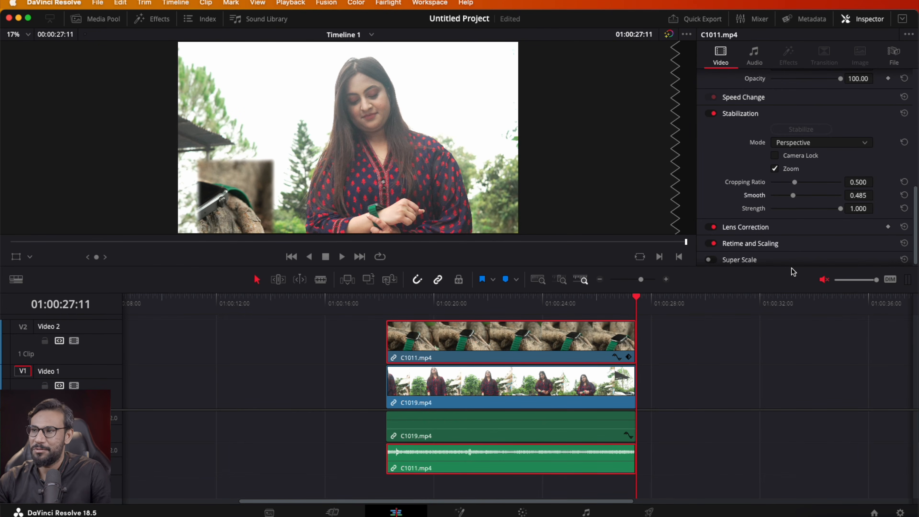
scroll(778, 174, "down", 1)
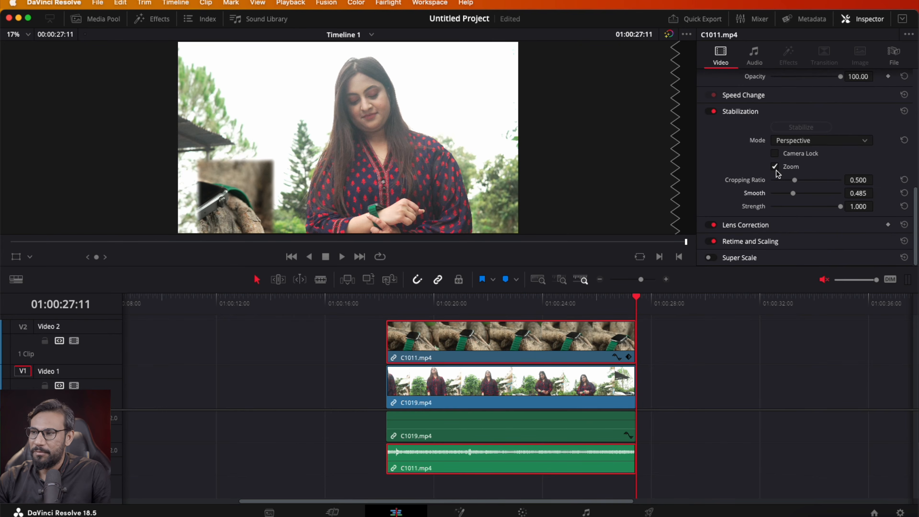
scroll(824, 233, "up", 5)
scroll(824, 232, "down", 2)
scroll(824, 233, "up", 1)
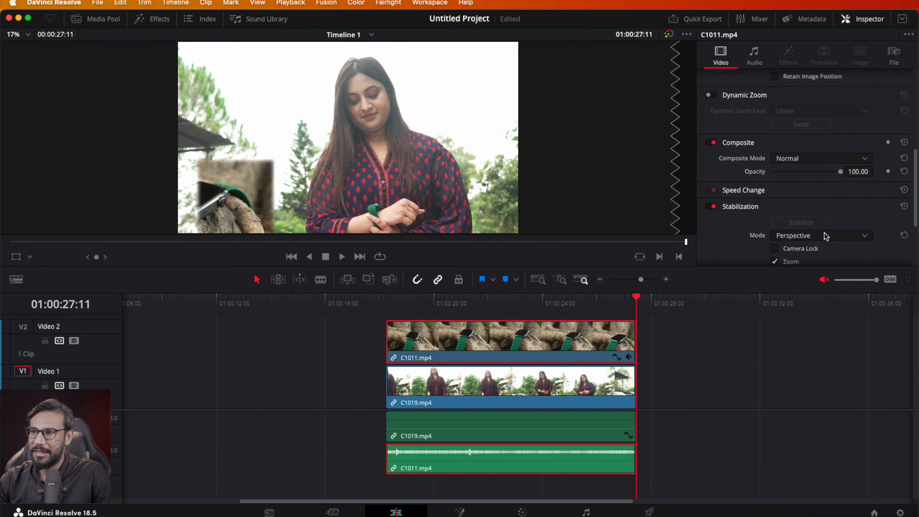
scroll(826, 235, "down", 5)
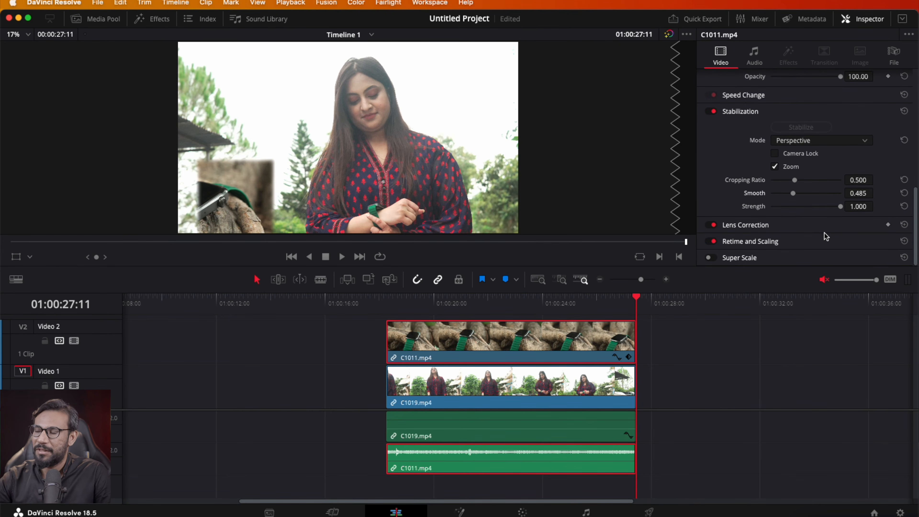
Move the playhead to 01:00:20:17 and set C1011.mp4 to a linked Zoom of 1.040 with Position X -580, Y 86
scroll(832, 219, "up", 12)
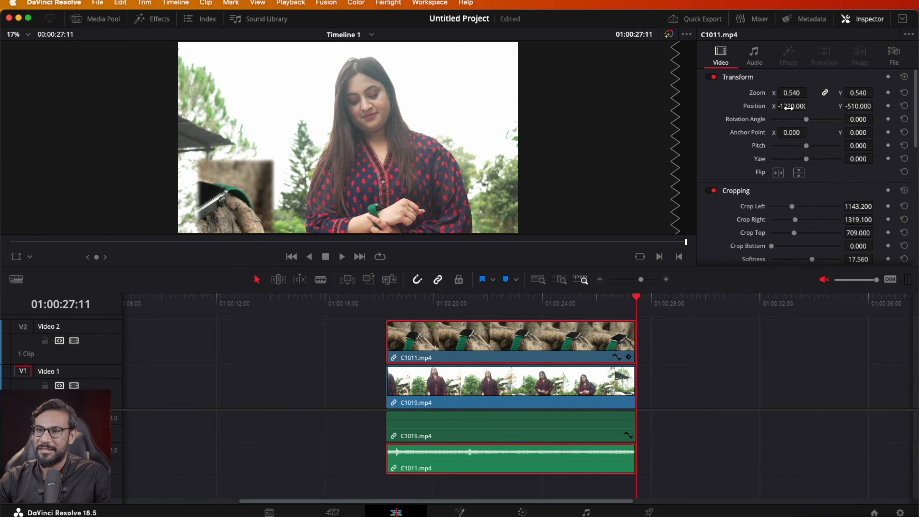
left_click(453, 301)
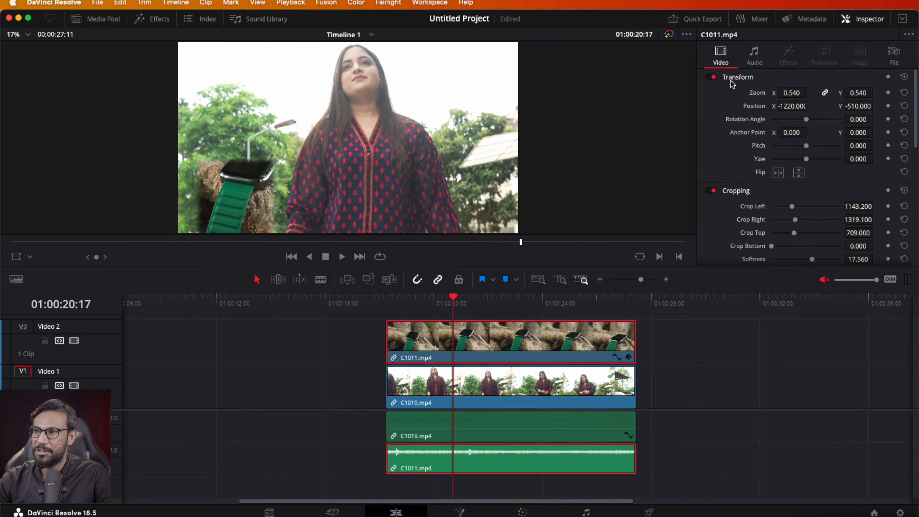
left_click_drag(791, 93, 876, 93)
left_click_drag(807, 106, 884, 105)
left_click_drag(789, 105, 810, 105)
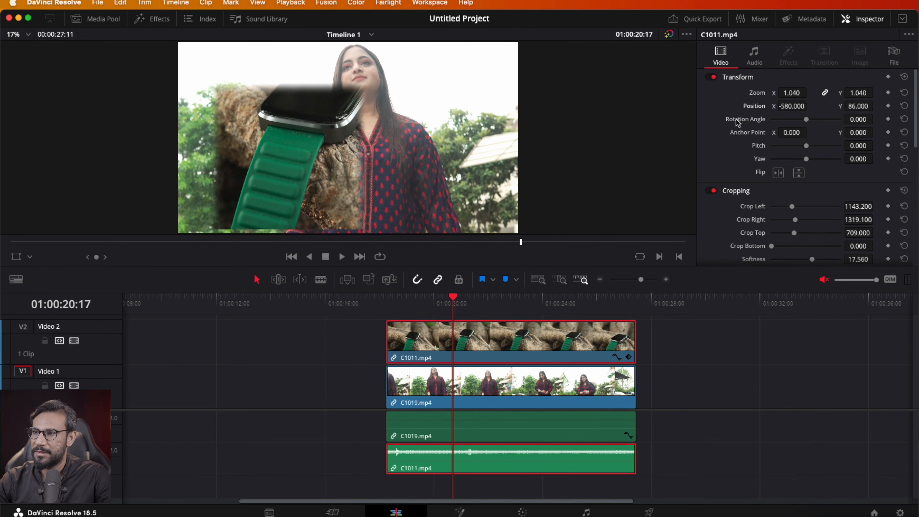
Try a Rotation Angle of 360 on both C1011.mp4 and C1019.mp4 and reset the rotation of each clip
left_click_drag(808, 120, 856, 117)
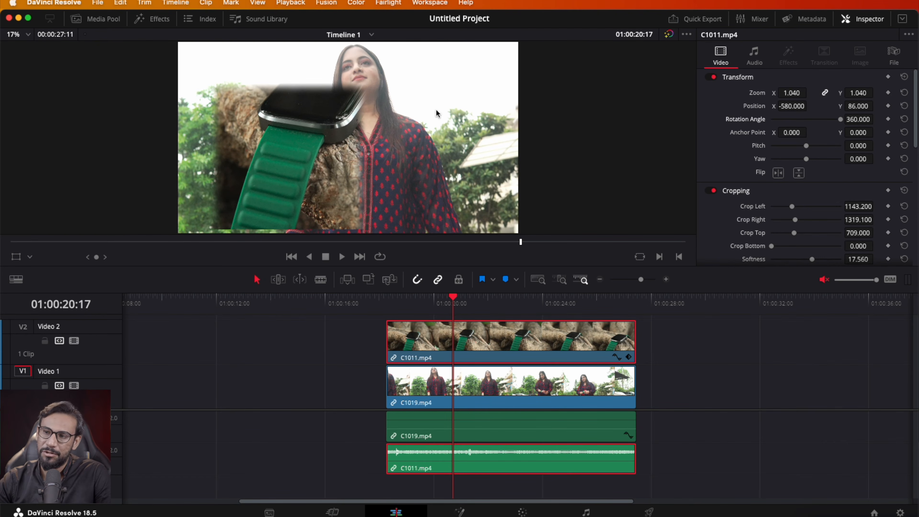
left_click(423, 384)
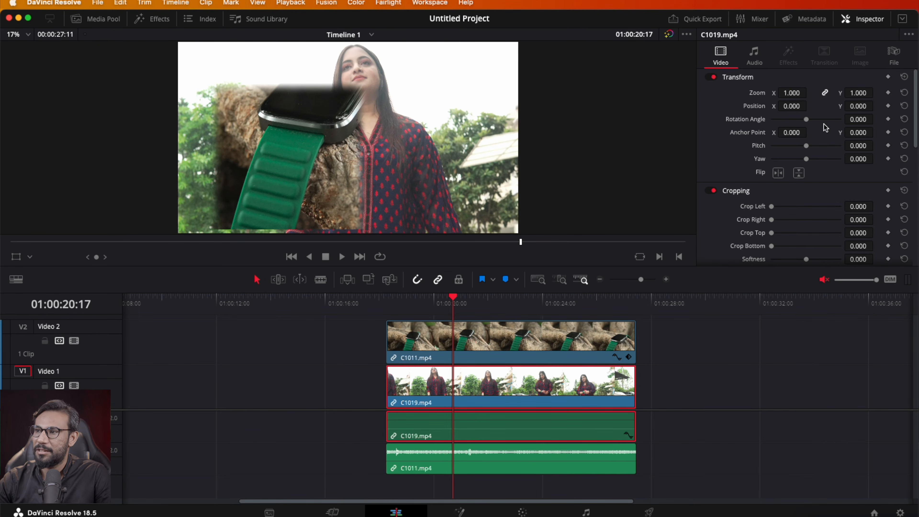
left_click_drag(807, 119, 845, 125)
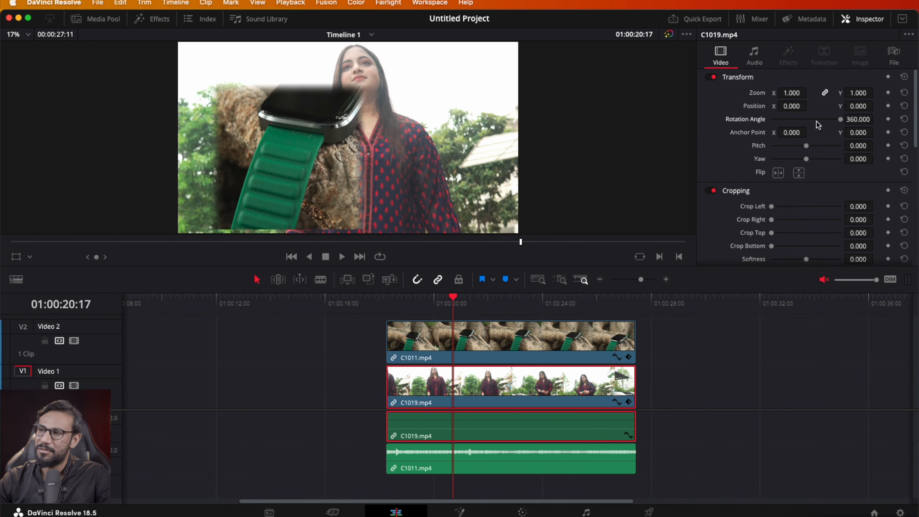
left_click(903, 120)
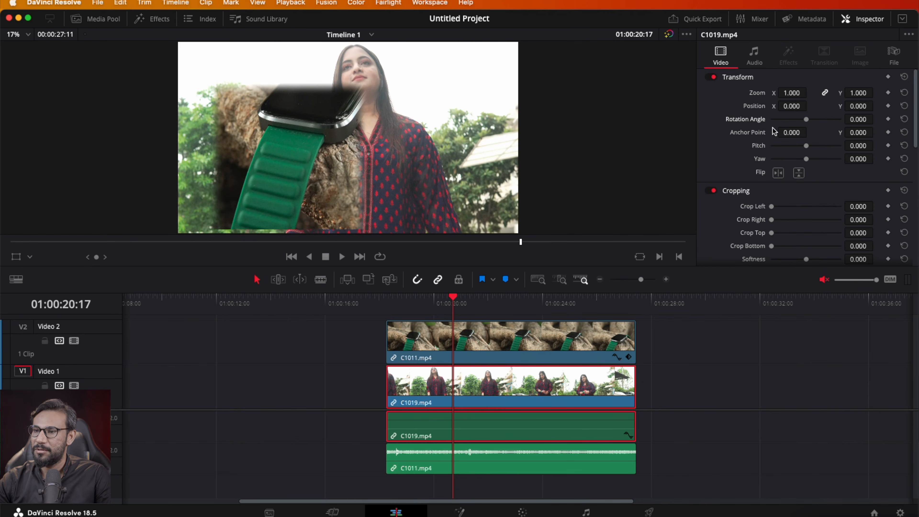
left_click(462, 333)
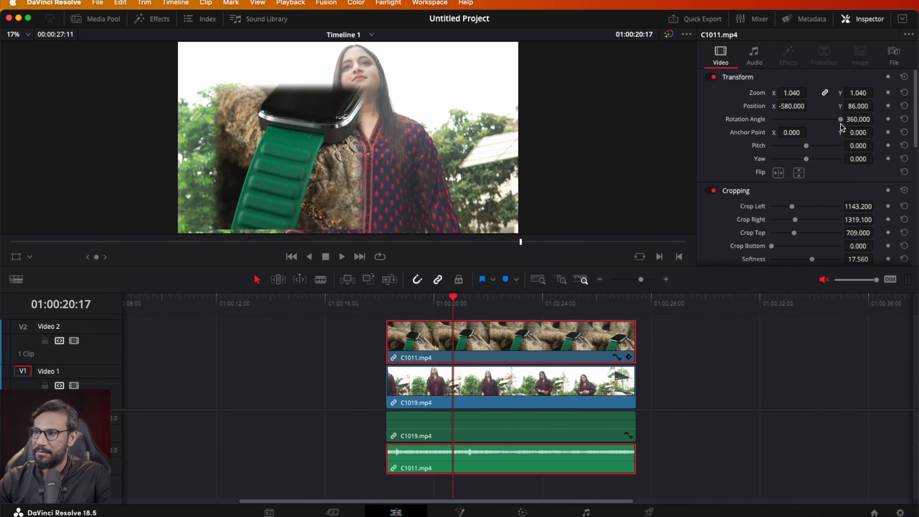
left_click(904, 119)
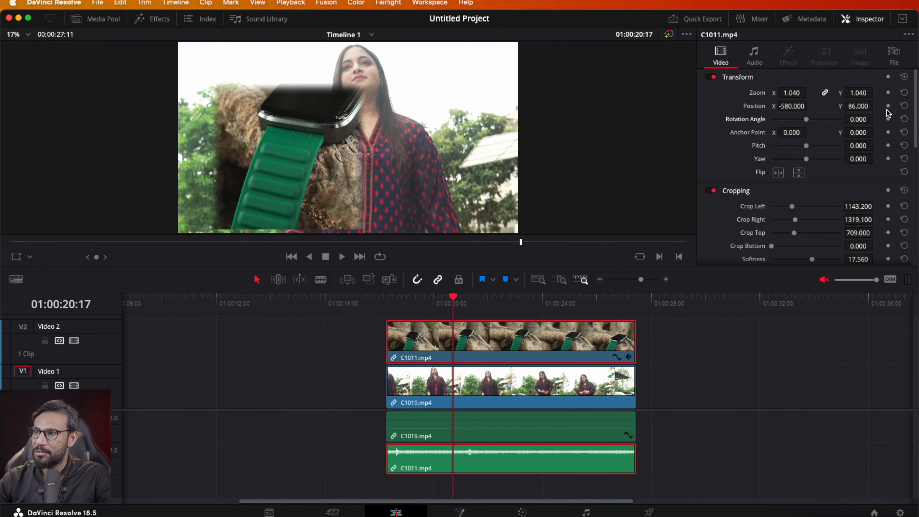
Reset the Position, Zoom, Crop Left, Crop Right and Crop Top of C1011.mp4 to their defaults
left_click(904, 106)
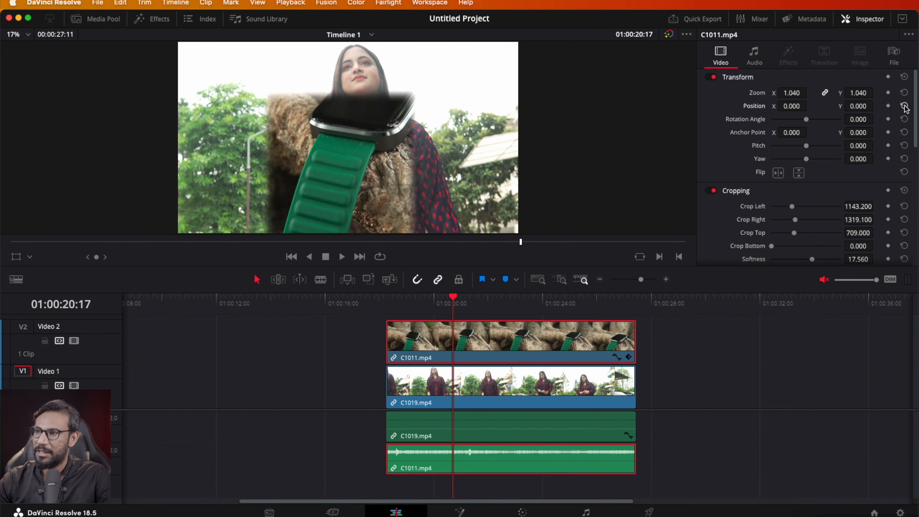
left_click(904, 93)
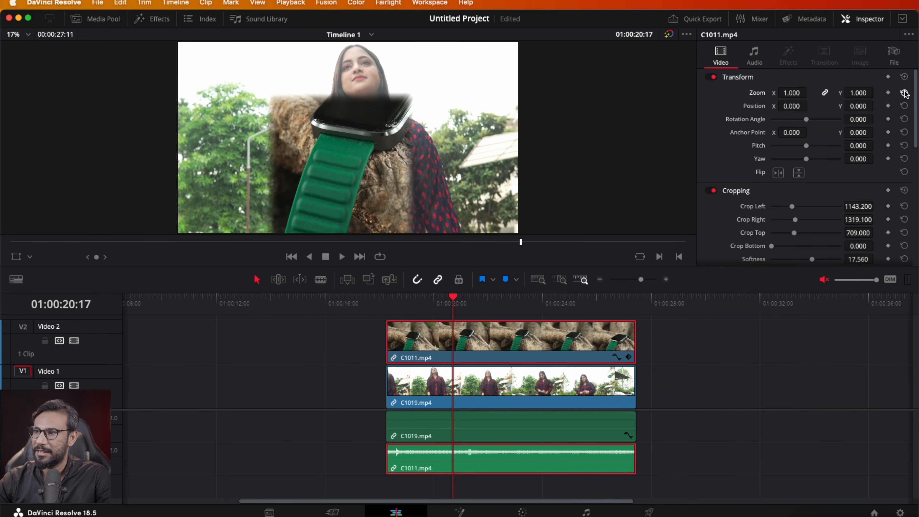
left_click(904, 207)
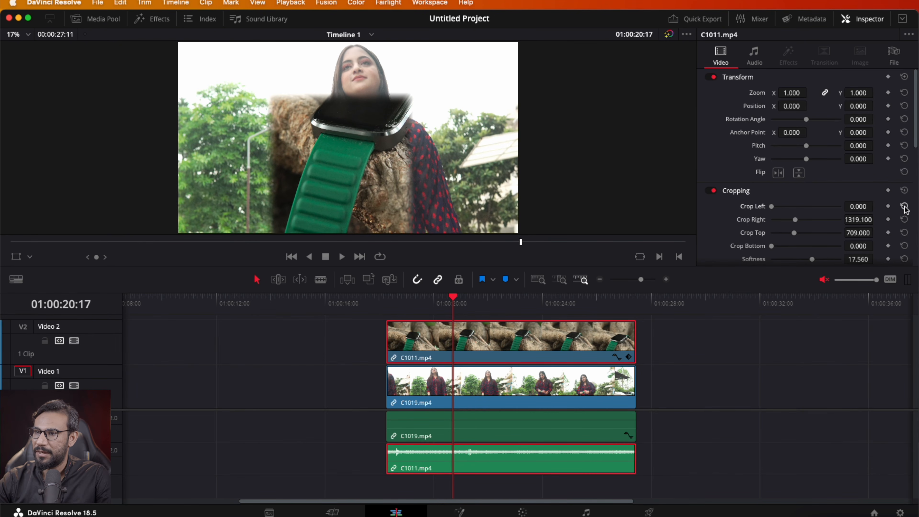
left_click(904, 220)
left_click(903, 233)
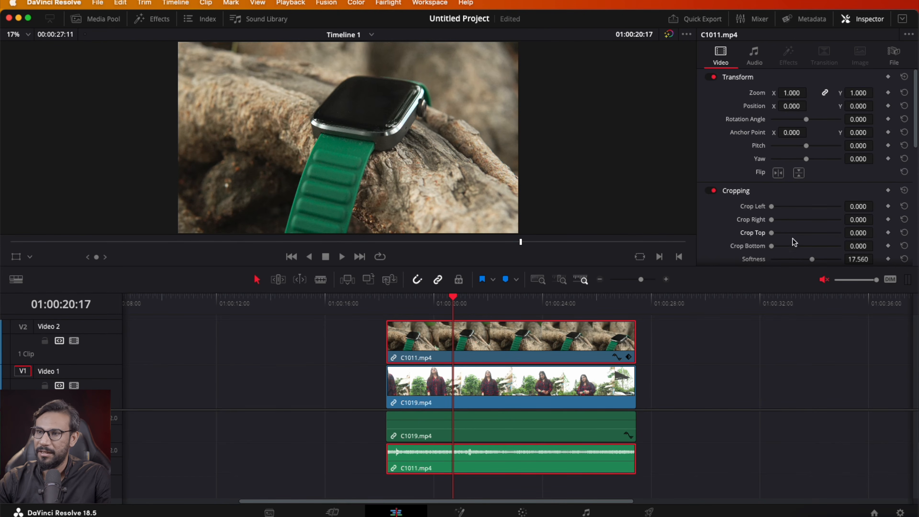
Flip the C1019.mp4 clip on Video 1 horizontally
left_click(478, 383)
left_click(472, 354)
left_click(486, 385)
scroll(868, 111, "down", 8)
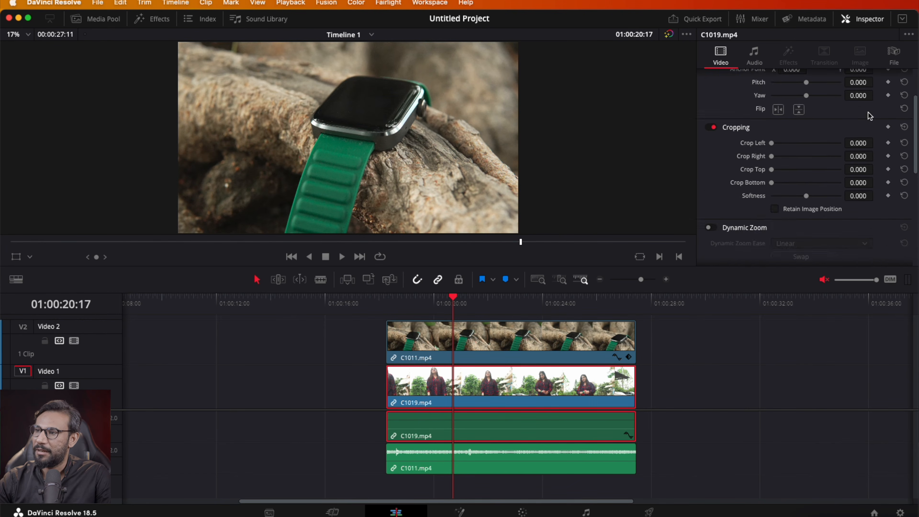
scroll(880, 131, "up", 8)
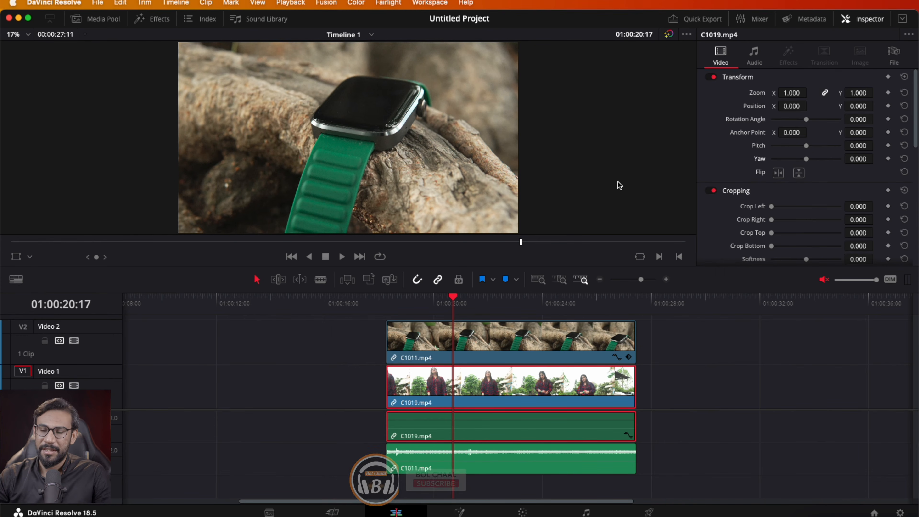
left_click(777, 172)
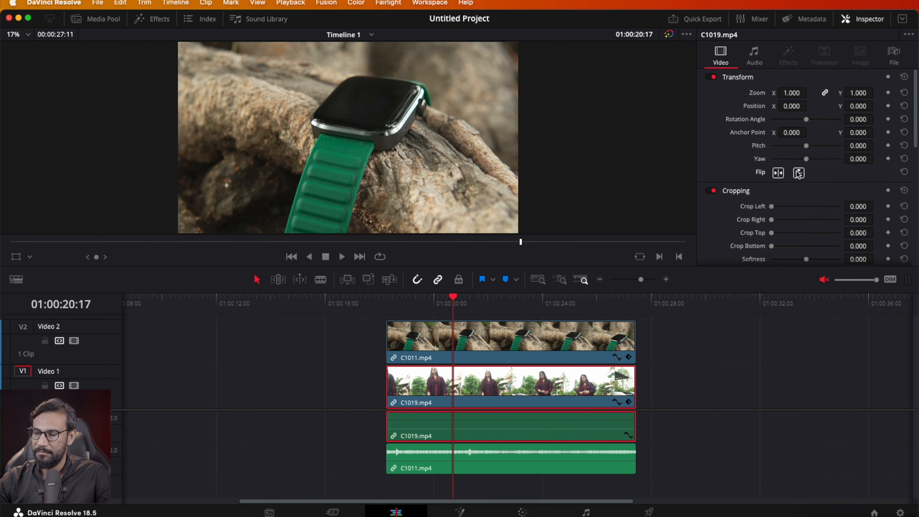
Try horizontal and vertical flips and a Pitch of 0.538 on C1011.mp4, returning each setting to its default
left_click(434, 342)
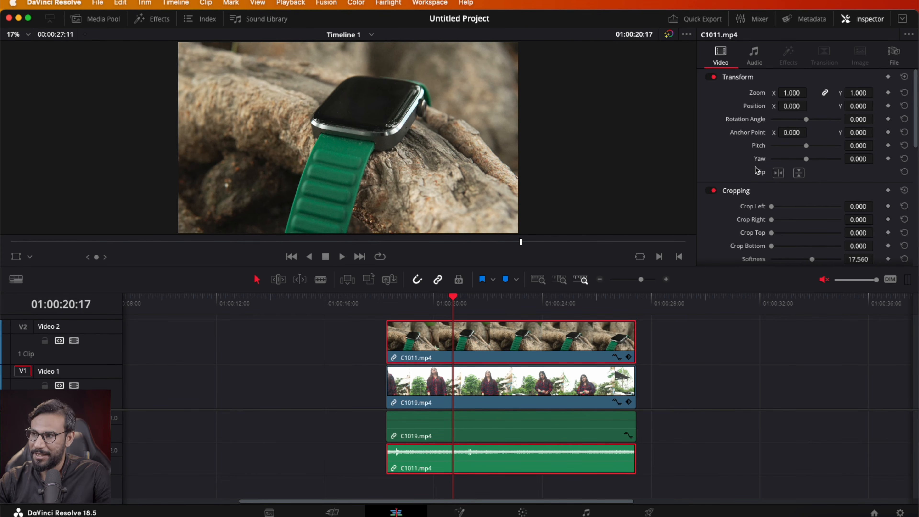
left_click(778, 173)
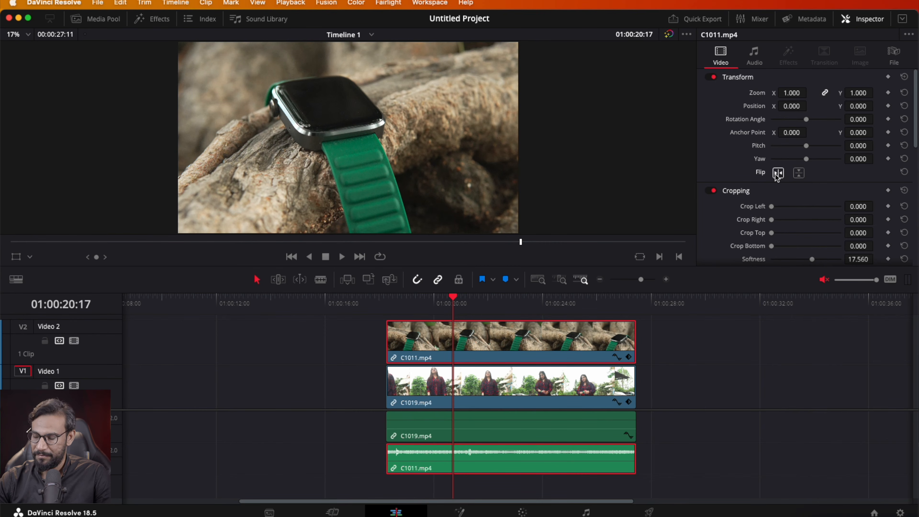
left_click(800, 174)
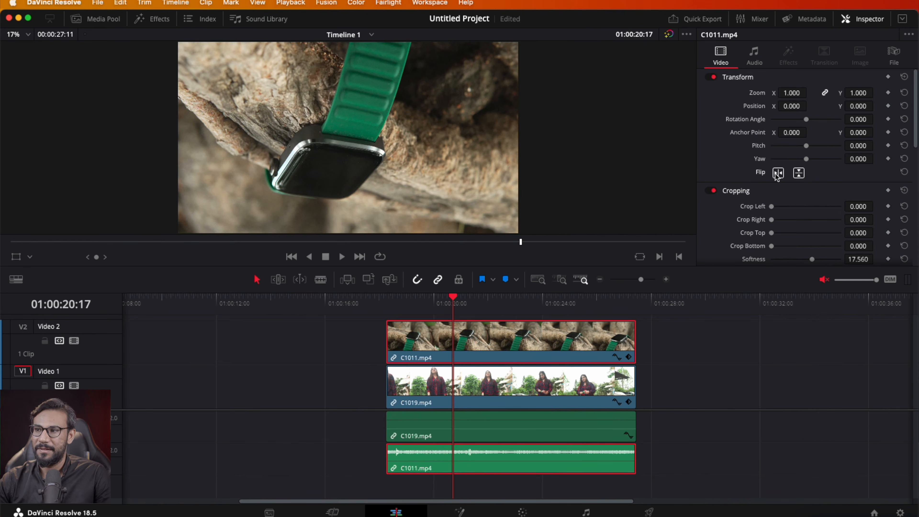
left_click(778, 173)
left_click(799, 173)
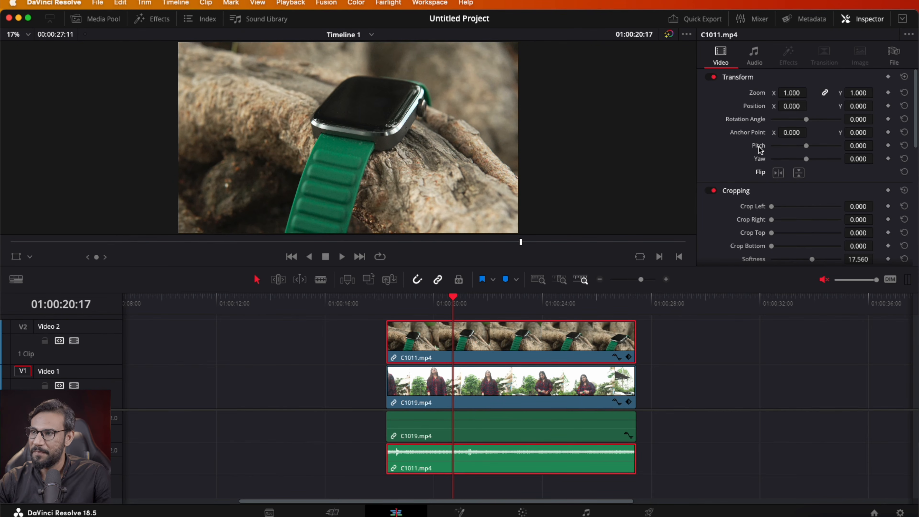
left_click_drag(807, 145, 817, 148)
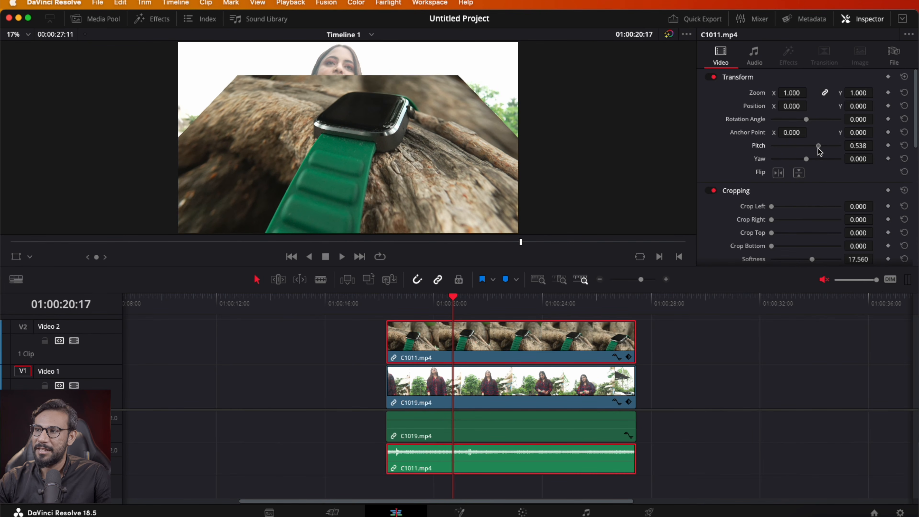
left_click(904, 147)
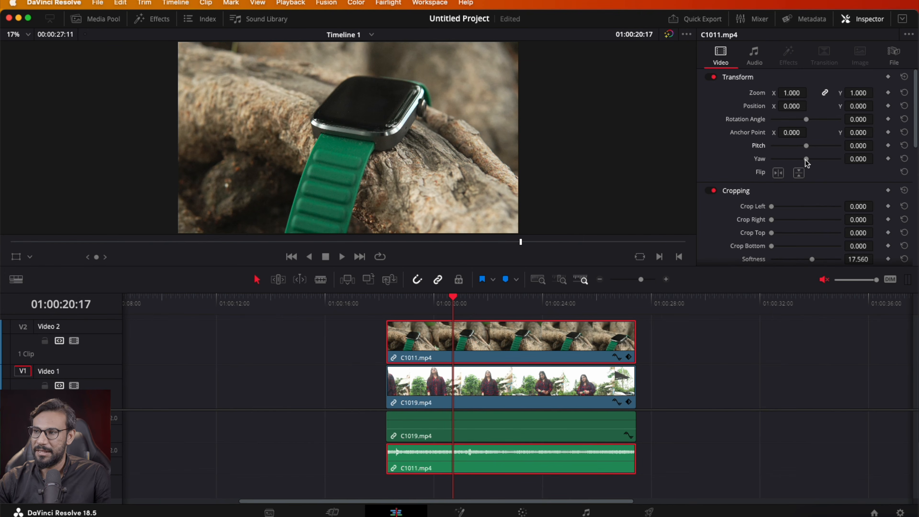
Set the Yaw of C1011.mp4 to 0.561 and its linked Zoom to 0.440
left_click_drag(806, 162, 820, 163)
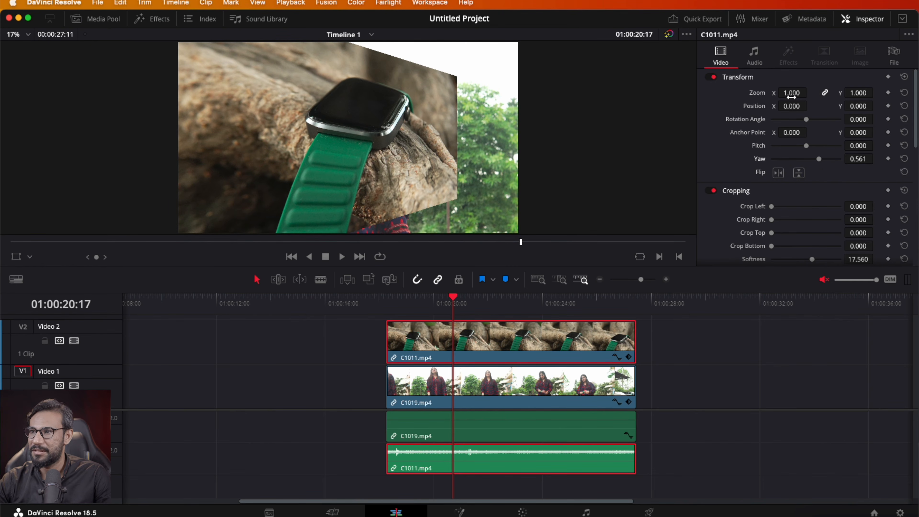
mouse_move(792, 94)
left_mouse_down()
mouse_move(767, 94)
mouse_move(793, 97)
left_mouse_up()
left_click_drag(858, 93, 876, 92)
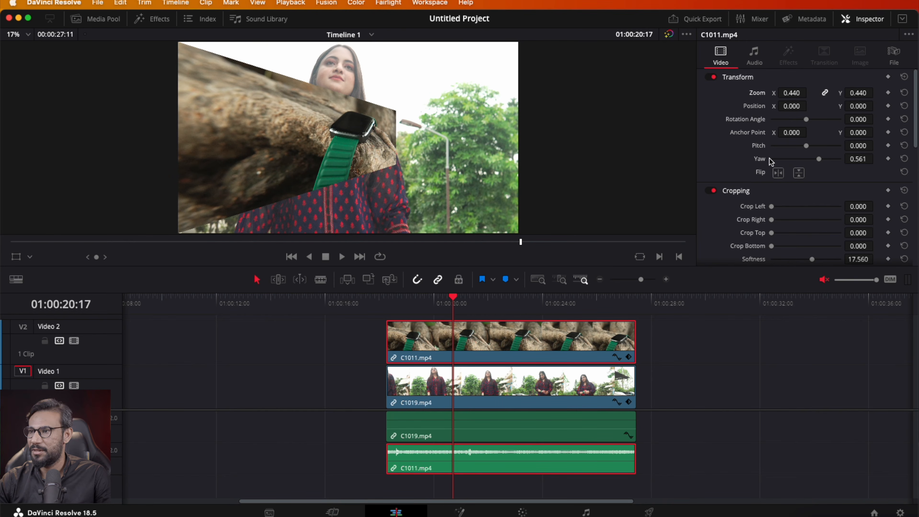
Set C1011.mp4's Crop Right to 322.400, Crop Left to 996.600 and Position X to -1556, and play both clips to the end
left_click_drag(771, 219, 790, 212)
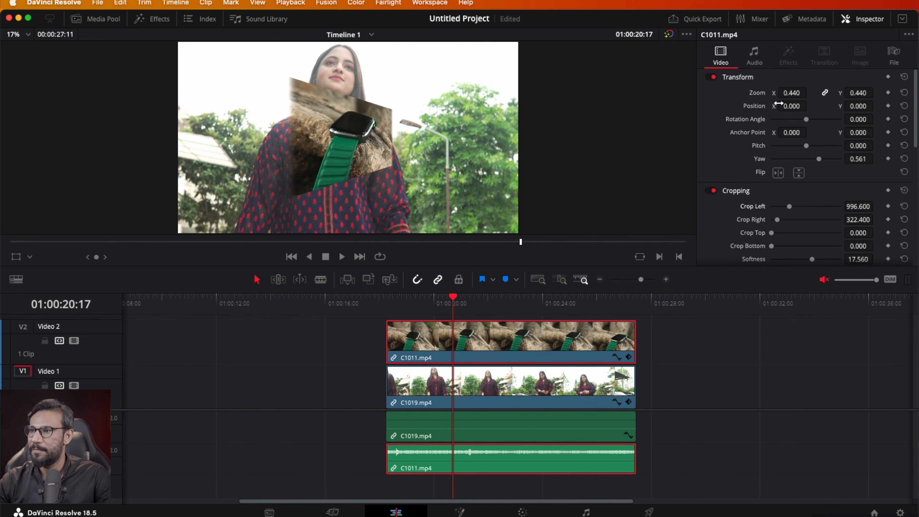
mouse_move(792, 106)
left_mouse_down()
mouse_move(778, 106)
mouse_move(809, 106)
left_mouse_up()
left_click(370, 296)
key("space")
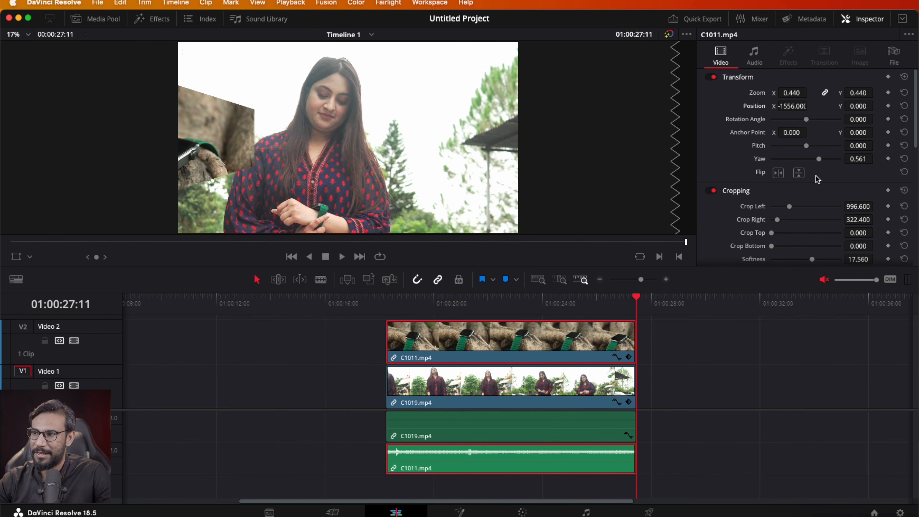
Examine C1011.mp4's Cropping, Dynamic Zoom, Composite, Speed Change, Stabilization, Lens Correction, Retime and Scaling and Super Scale settings
scroll(815, 178, "down", 4)
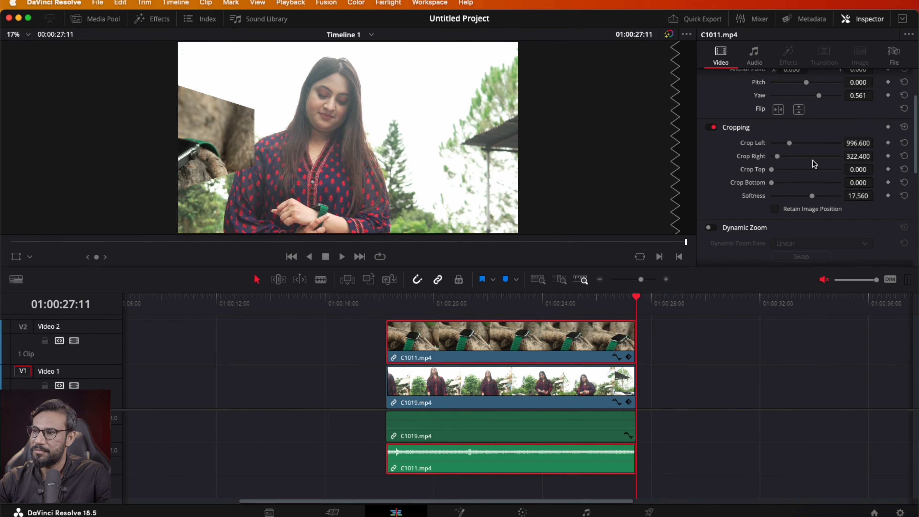
scroll(814, 161, "down", 3)
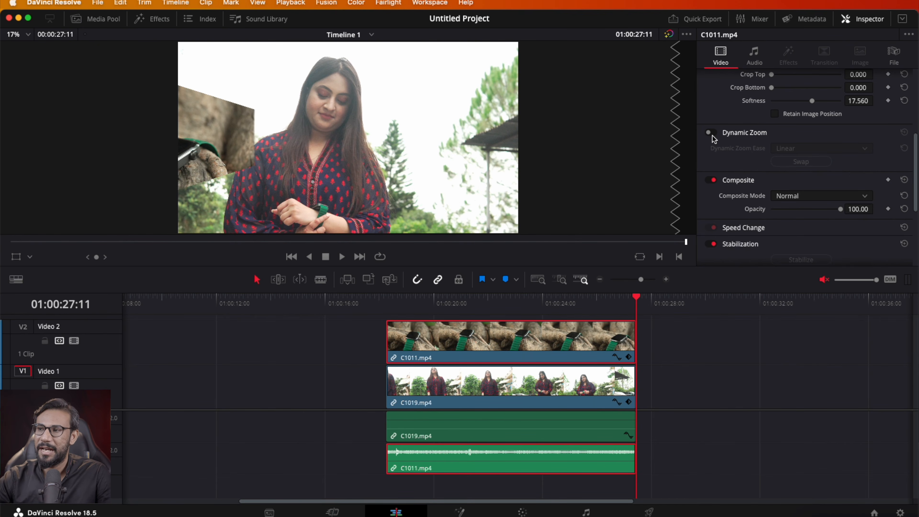
scroll(831, 169, "down", 2)
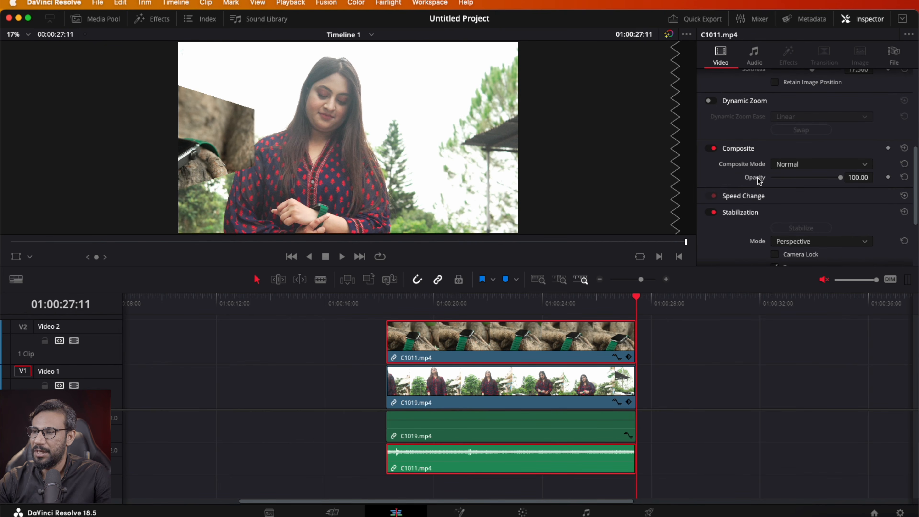
scroll(798, 188, "down", 4)
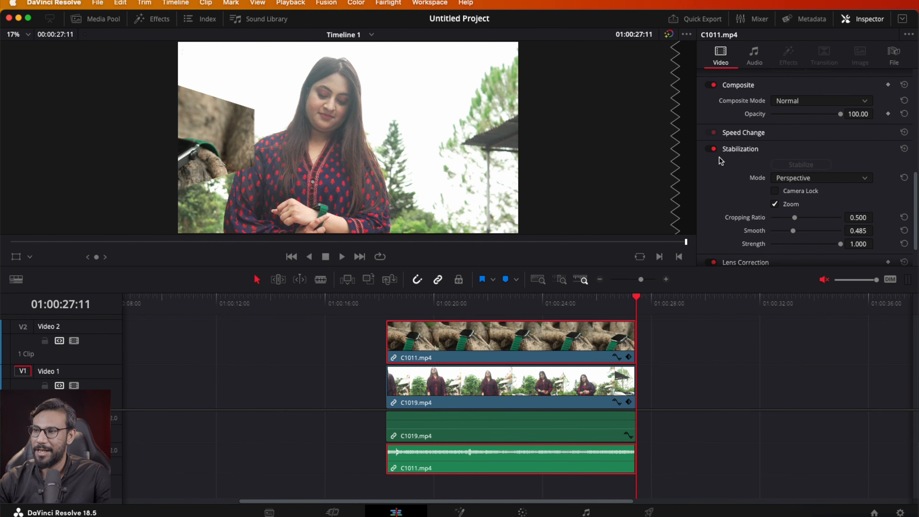
scroll(805, 185, "down", 2)
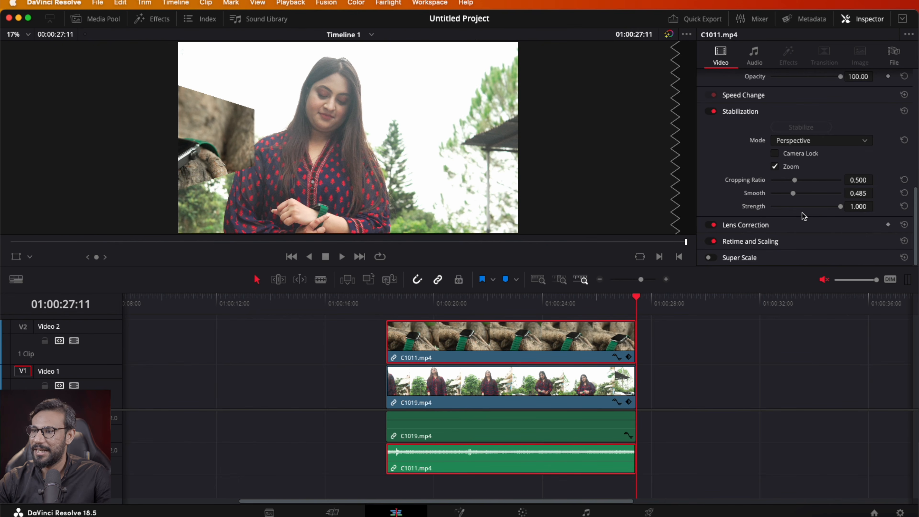
scroll(806, 214, "up", 3)
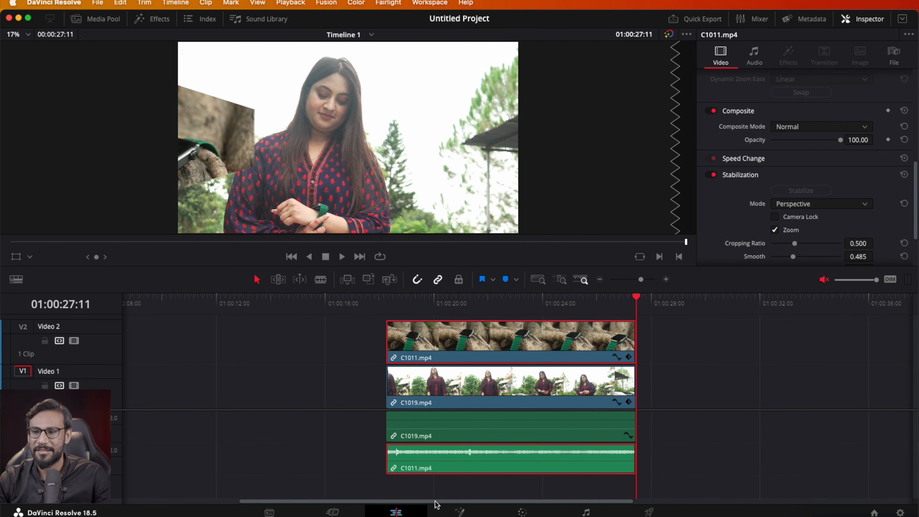
View C1011.mp4 on the Fusion page and on the Color page
left_click(460, 511)
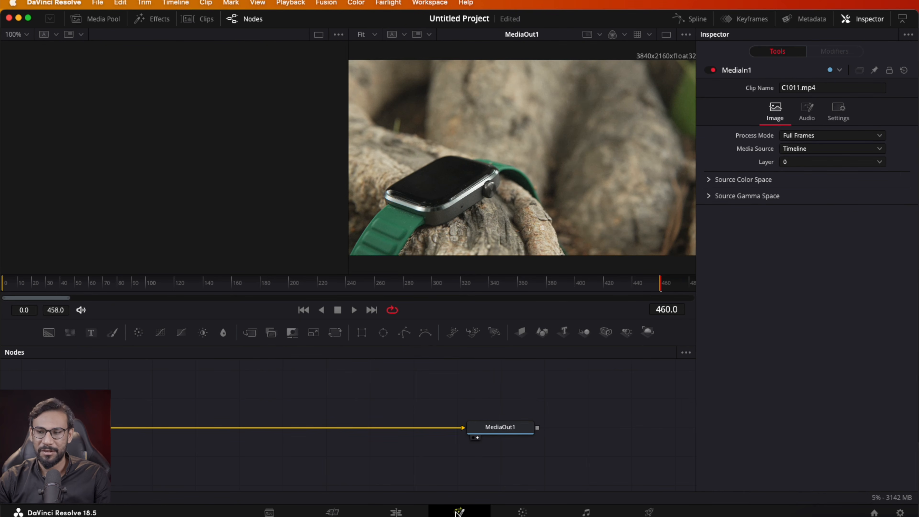
left_click(517, 512)
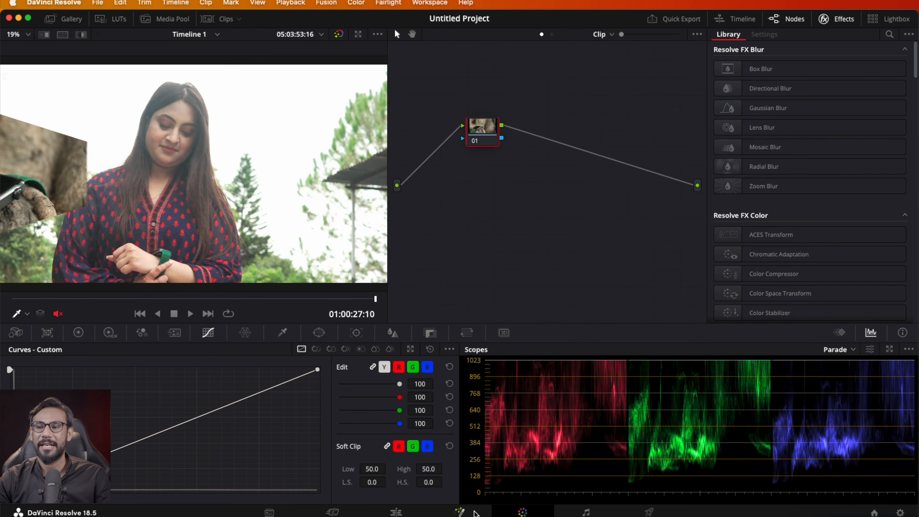